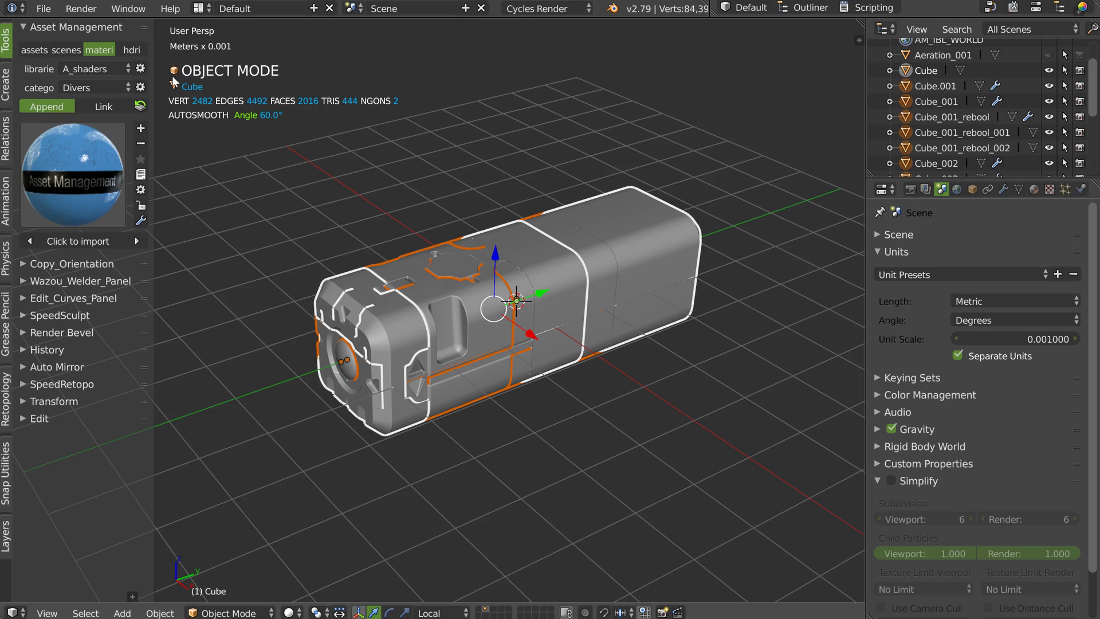
Select the main body, cycle it through Sculpt Mode and Edit Mode, and return to Object Mode
{"action": "right_click", "coordinate": [509, 219]}
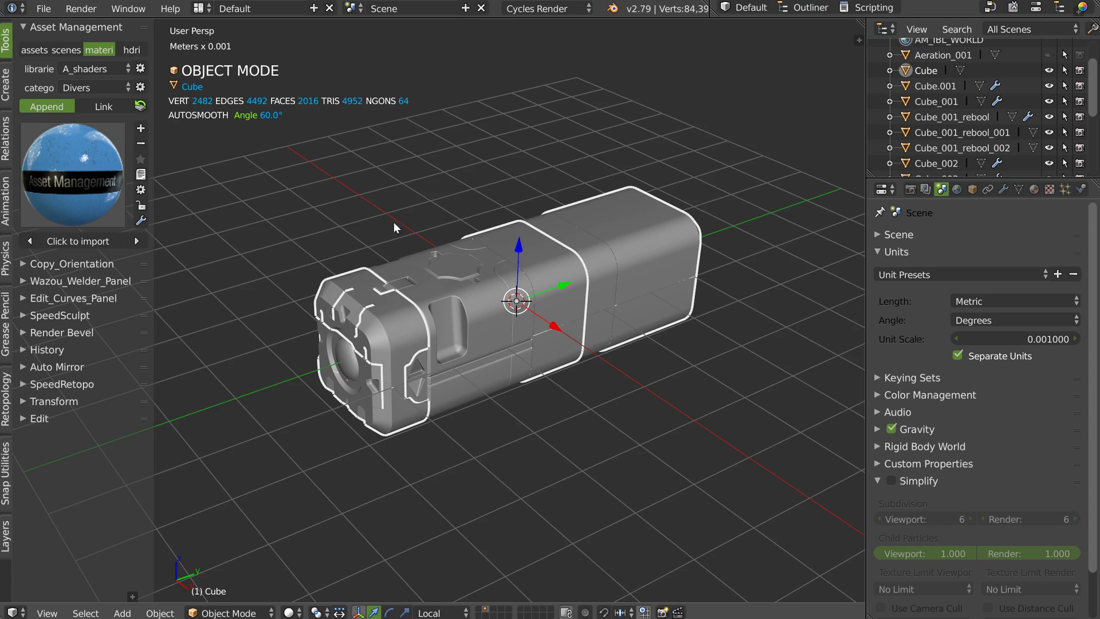
{"action": "key", "text": "Tab"}
{"action": "key", "text": "Tab"}
{"action": "key", "text": "Tab"}
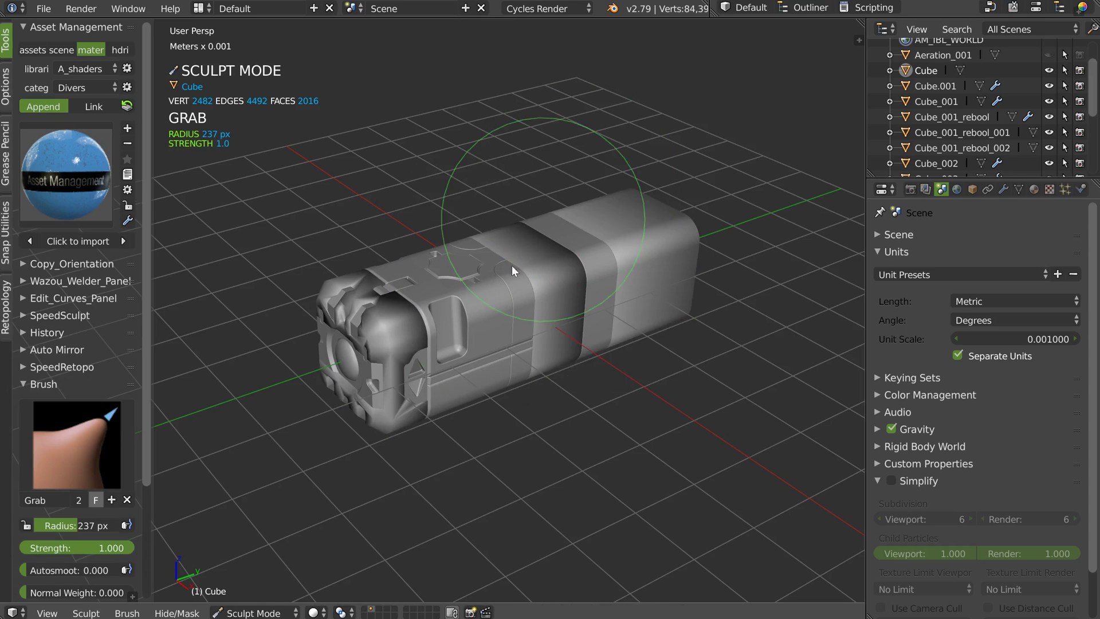
{"action": "key", "text": "Tab"}
{"action": "key", "text": "Tab"}
{"action": "key", "text": "ctrl+Tab"}
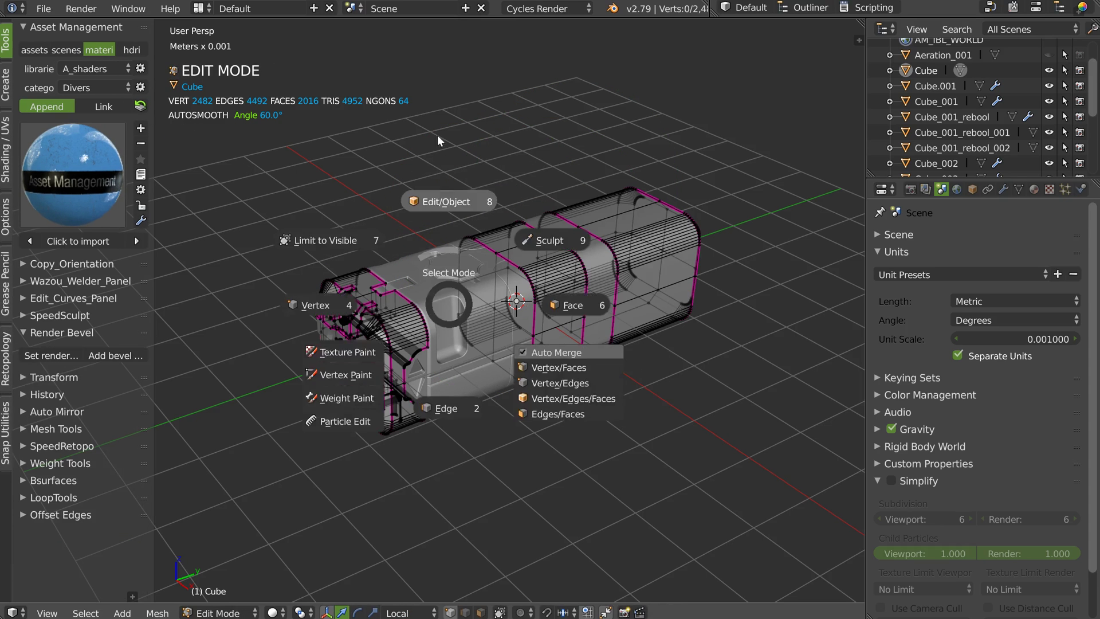
{"action": "key", "text": "Tab"}
Try an X-axis array modifier with a count of 7 on the section with the recessed slot, and remove it
{"action": "right_click", "coordinate": [402, 260]}
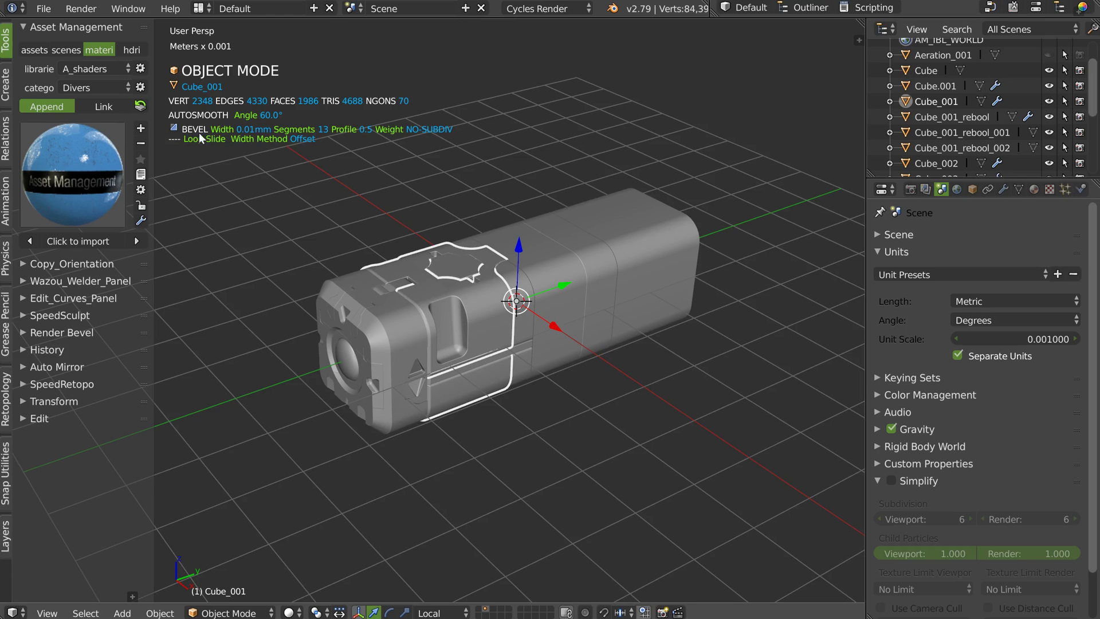
{"action": "key", "text": "space"}
{"action": "left_click", "coordinate": [433, 173]}
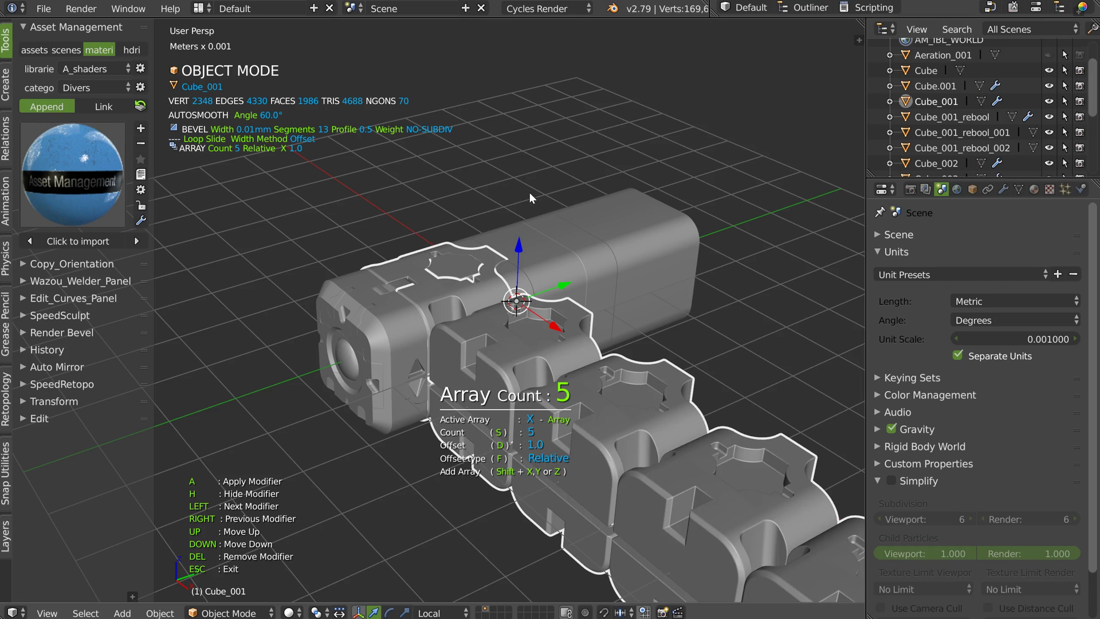
{"action": "left_click", "coordinate": [434, 171]}
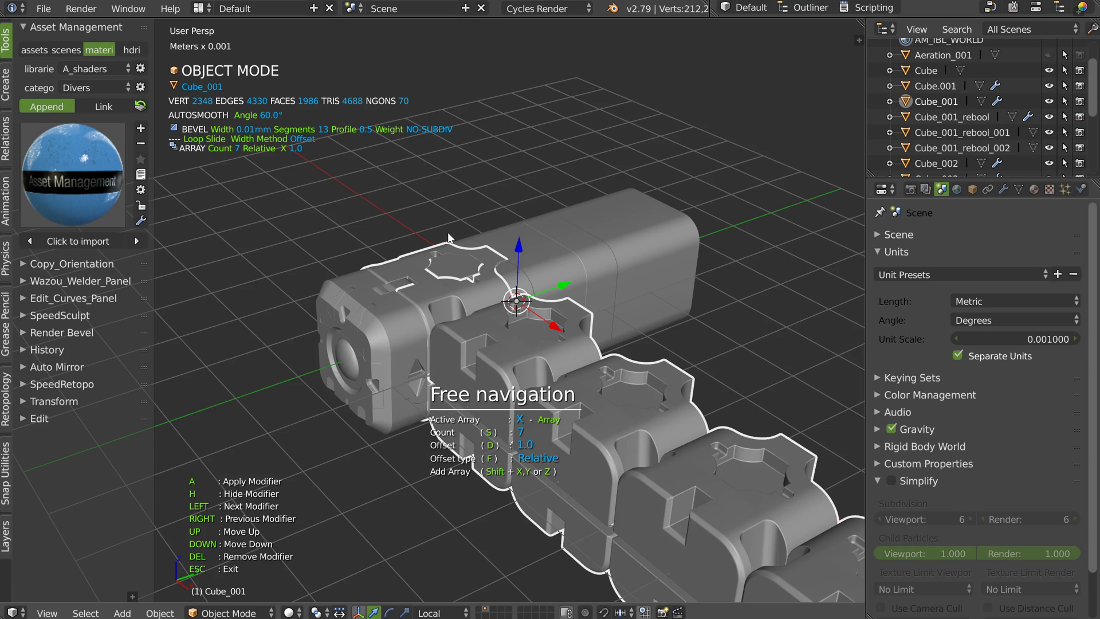
{"action": "key", "text": "Delete"}
{"action": "key", "text": "Escape"}
Select all objects and assign each one a randomly colored material
{"action": "middle_click_drag", "start_coordinate": [434, 288], "coordinate": [466, 276]}
{"action": "key", "text": "a"}
{"action": "key", "text": "a"}
{"action": "key", "text": "space"}
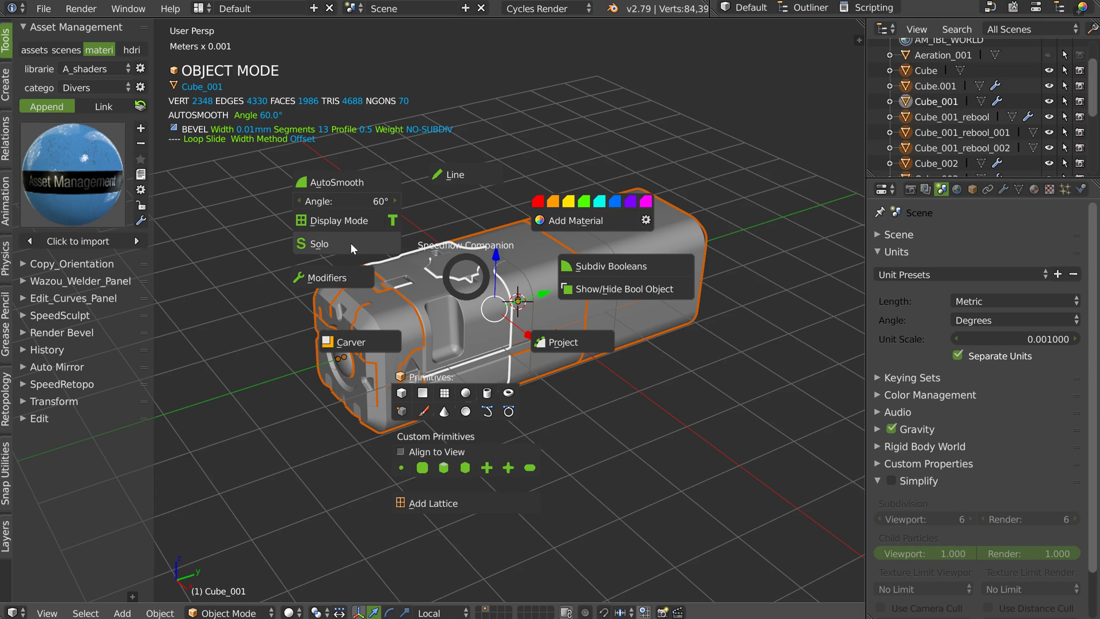
{"action": "left_click", "coordinate": [575, 221]}
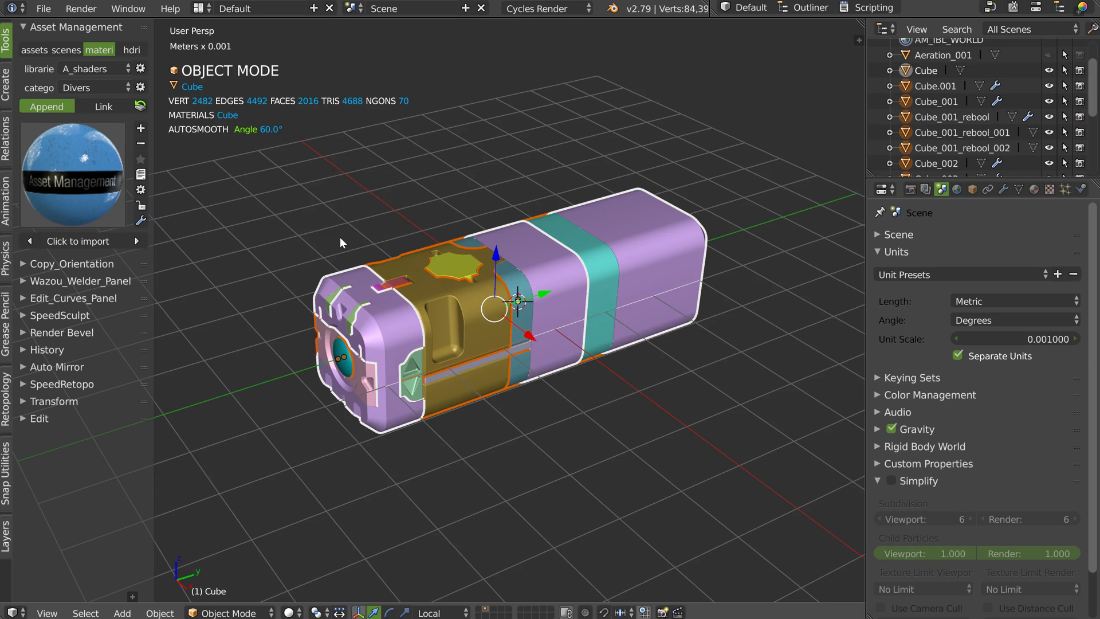
Try adjusting the alpha of the selected parts' materials
{"action": "scroll", "coordinate": [476, 286], "scroll_direction": "up", "scroll_amount": 1}
{"action": "middle_click_drag", "start_coordinate": [476, 287], "coordinate": [473, 289], "text": "shift"}
{"action": "key", "text": "shift+space"}
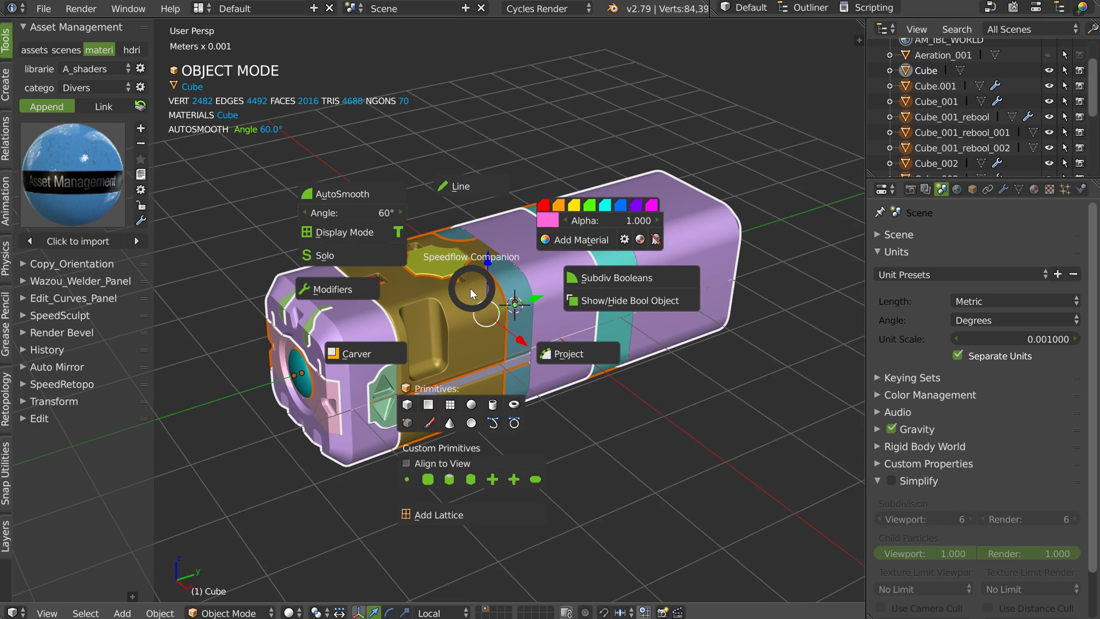
{"action": "mouse_move", "coordinate": [617, 218]}
{"action": "left_mouse_down"}
{"action": "mouse_move", "coordinate": [603, 219]}
{"action": "mouse_move", "coordinate": [616, 221]}
{"action": "left_mouse_up"}
{"action": "left_click", "coordinate": [603, 262]}
{"action": "middle_click_drag", "start_coordinate": [539, 259], "coordinate": [535, 250]}
Select the main body and remove its material slot in the material properties
{"action": "key", "text": "shift+q"}
{"action": "right_click", "coordinate": [634, 218]}
{"action": "right_click", "coordinate": [633, 218]}
{"action": "left_click", "coordinate": [1033, 191]}
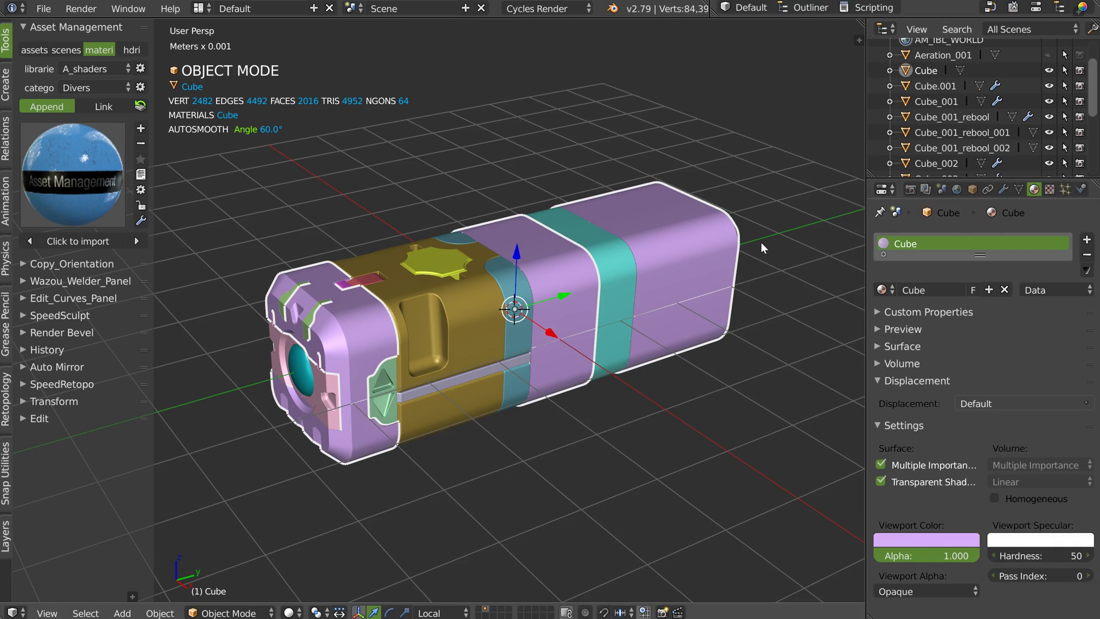
{"action": "left_click", "coordinate": [1087, 254]}
Add a new material to the main body and set its viewport alpha to 0.820
{"action": "middle_click_drag", "start_coordinate": [545, 246], "coordinate": [524, 255]}
{"action": "key", "text": "space"}
{"action": "key", "text": "Escape"}
{"action": "left_click", "coordinate": [898, 290]}
{"action": "key", "text": "space"}
{"action": "mouse_move", "coordinate": [655, 188]}
{"action": "left_mouse_down"}
{"action": "mouse_move", "coordinate": [645, 188]}
{"action": "mouse_move", "coordinate": [655, 190]}
{"action": "left_mouse_up"}
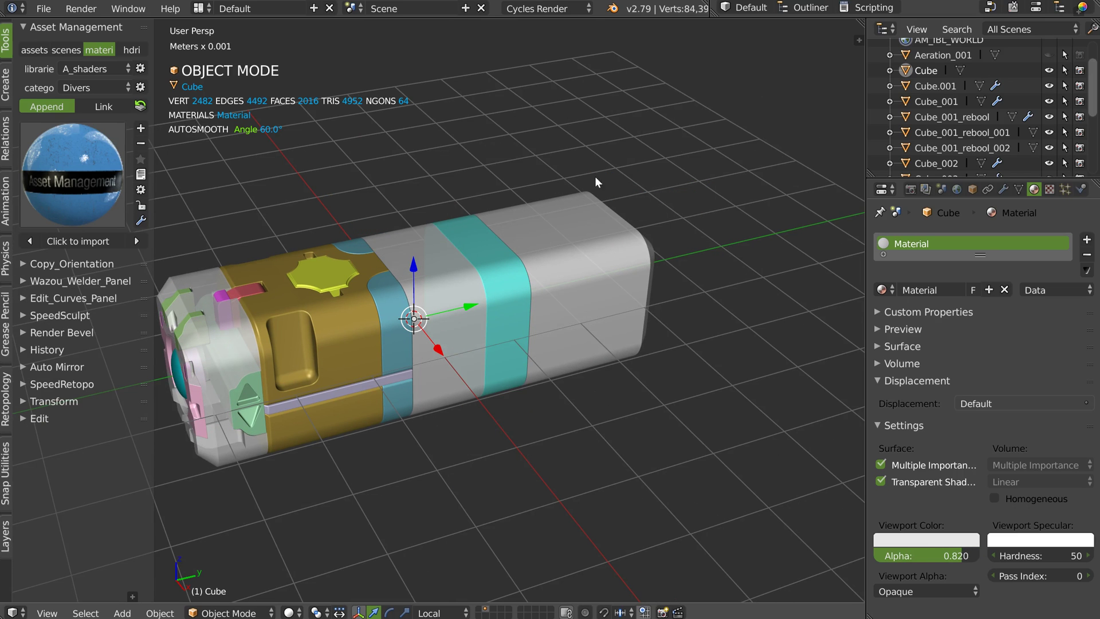
Select all objects and remove their materials
{"action": "middle_click_drag", "start_coordinate": [484, 241], "coordinate": [510, 230], "text": "shift"}
{"action": "key", "text": "a"}
{"action": "key", "text": "a"}
{"action": "right_click", "coordinate": [490, 235]}
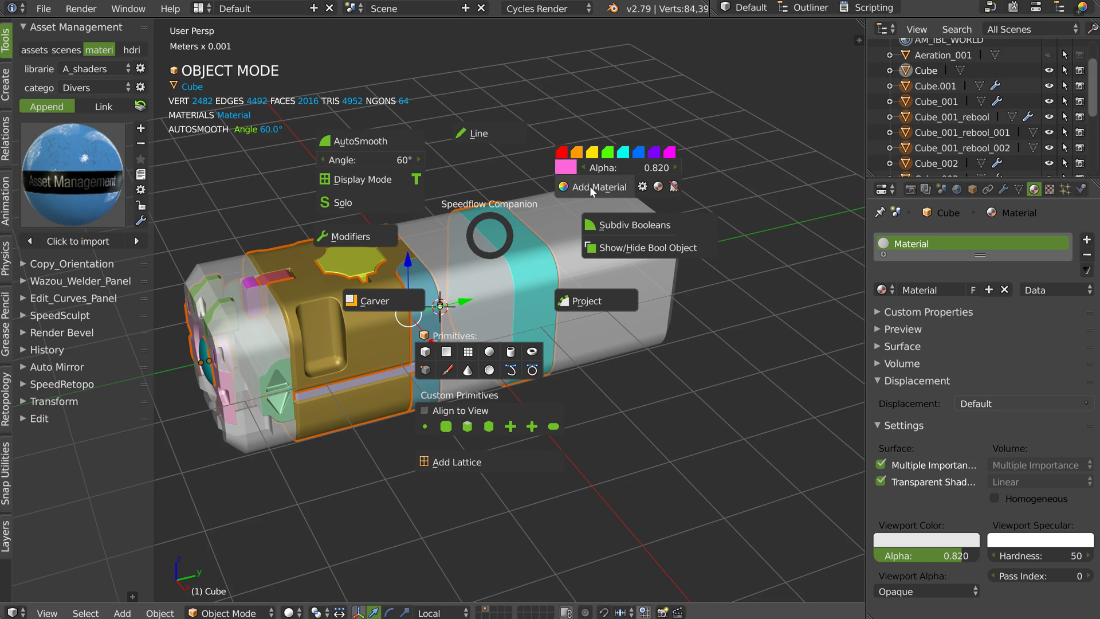
{"action": "left_click", "coordinate": [674, 186]}
{"action": "middle_click_drag", "start_coordinate": [506, 228], "coordinate": [503, 231]}
{"action": "right_click", "coordinate": [504, 224]}
{"action": "left_click", "coordinate": [686, 167]}
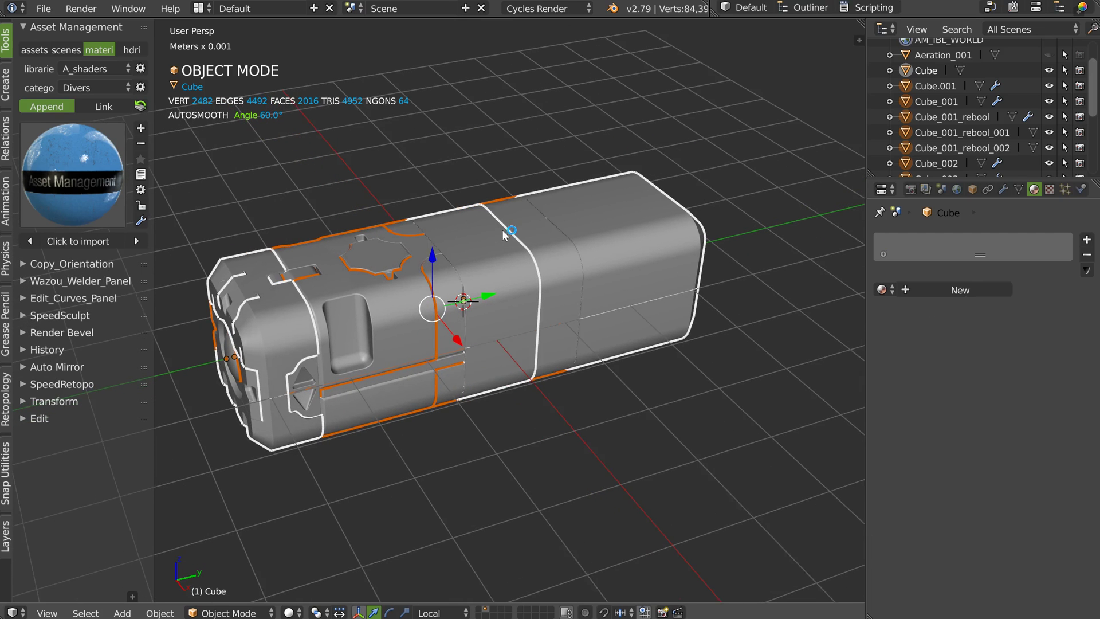
Import the Skratched_Metal_Blue material from the A_shaders library onto the narrow band around the body
{"action": "right_click", "coordinate": [504, 235]}
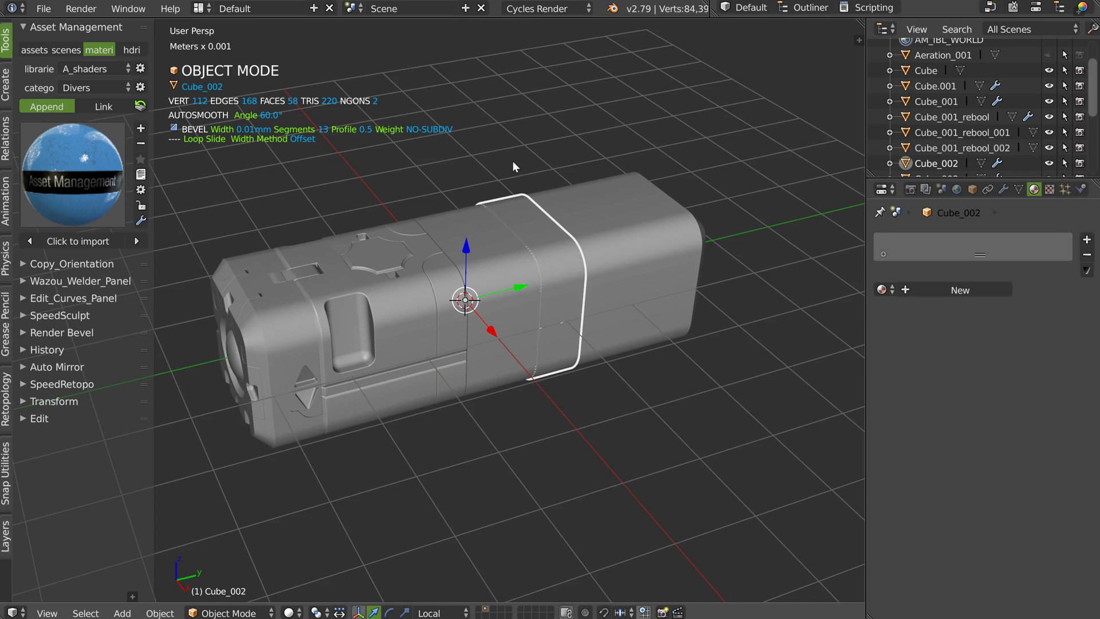
{"action": "key", "text": "ctrl+shift+alt+a"}
{"action": "left_click", "coordinate": [504, 332]}
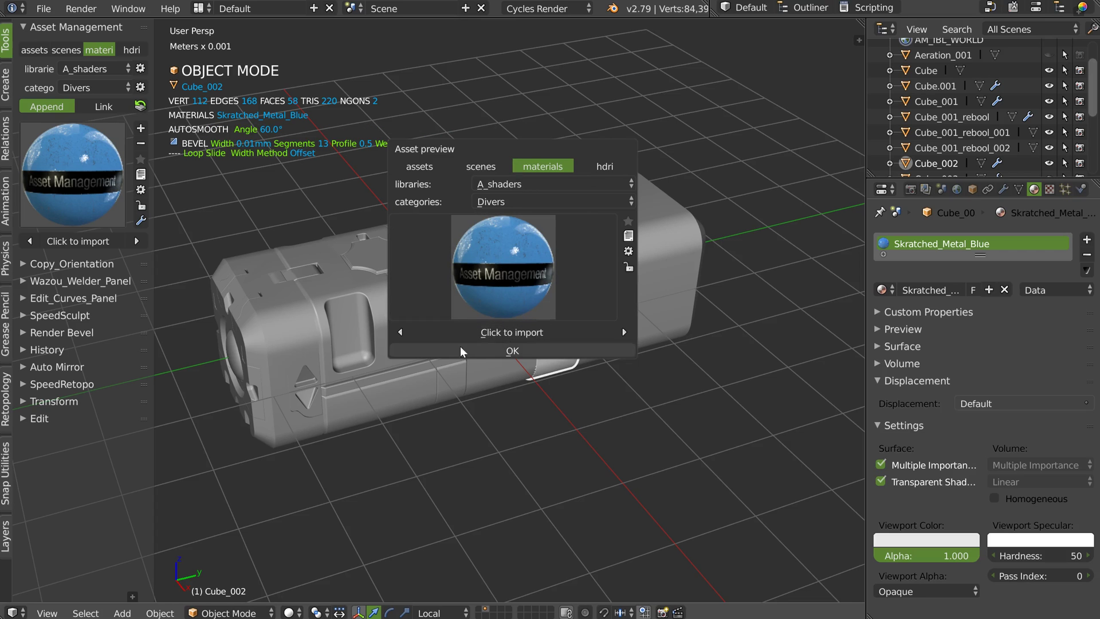
Import the Cooper material from the A_shaders library onto the section with the recessed slot
{"action": "right_click", "coordinate": [405, 304]}
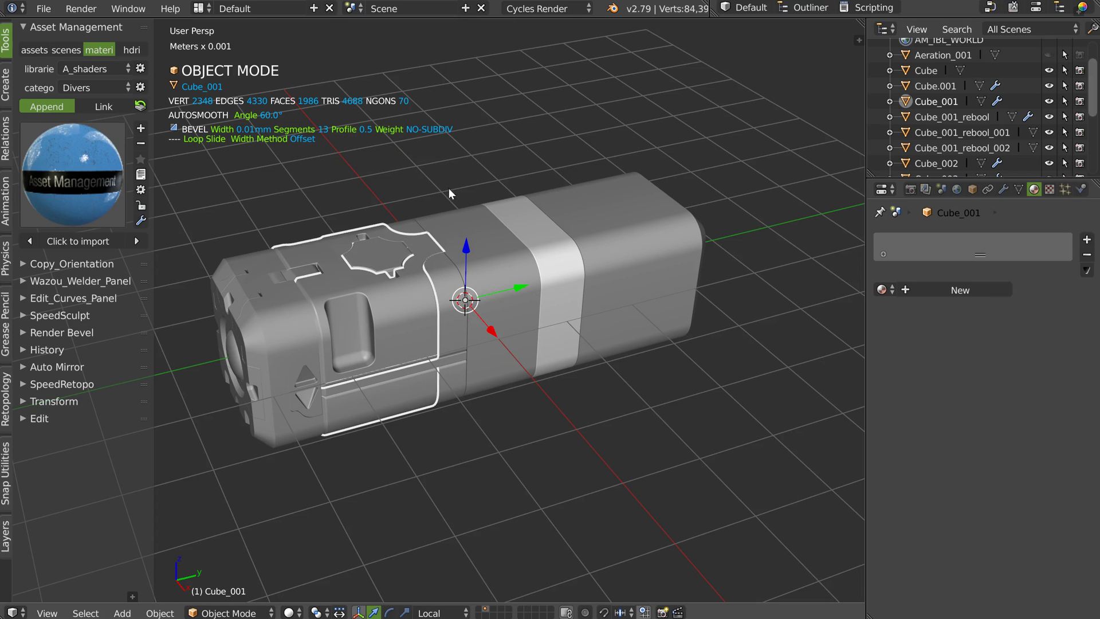
{"action": "key", "text": "shift+alt+a"}
{"action": "left_click", "coordinate": [456, 294]}
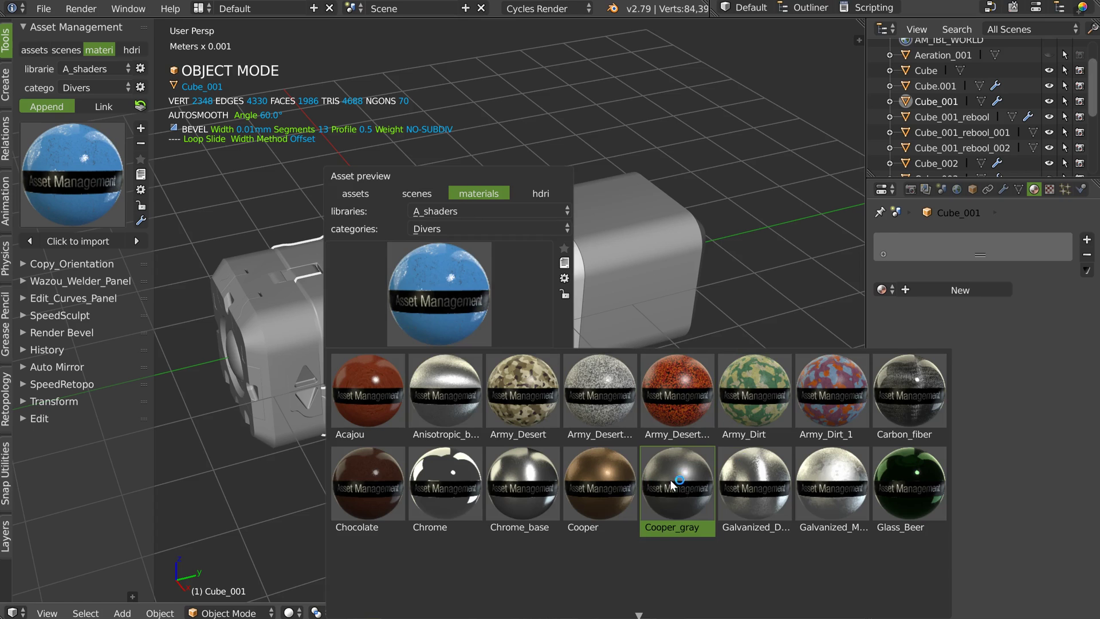
{"action": "left_click", "coordinate": [608, 480]}
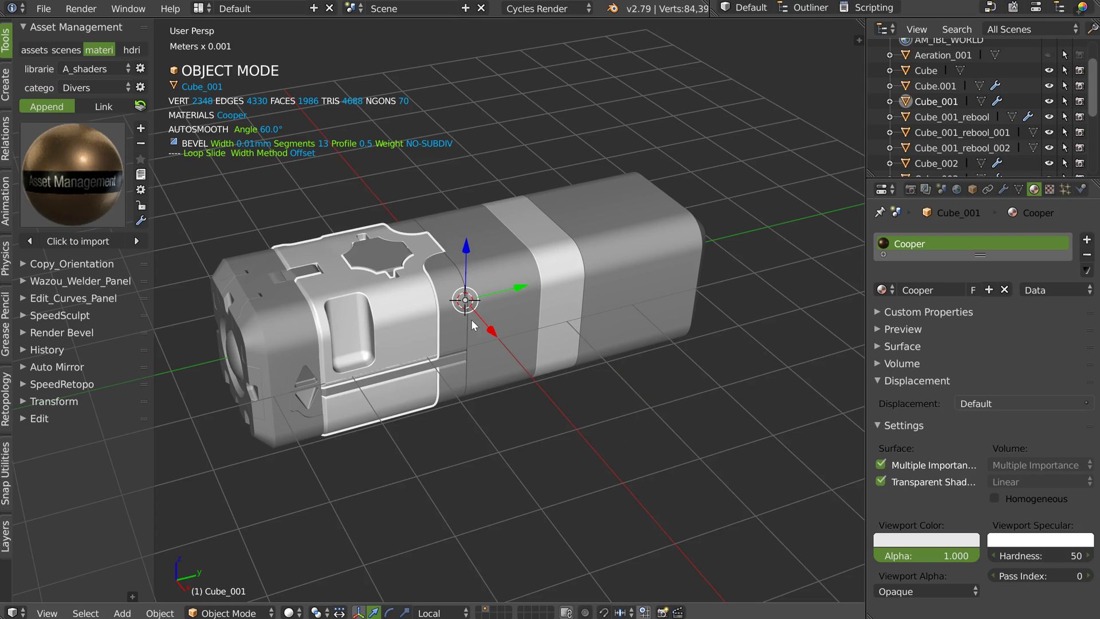
Preview the imported materials in rendered shading and return the viewport to solid shading
{"action": "key", "text": "z"}
{"action": "left_click", "coordinate": [575, 265]}
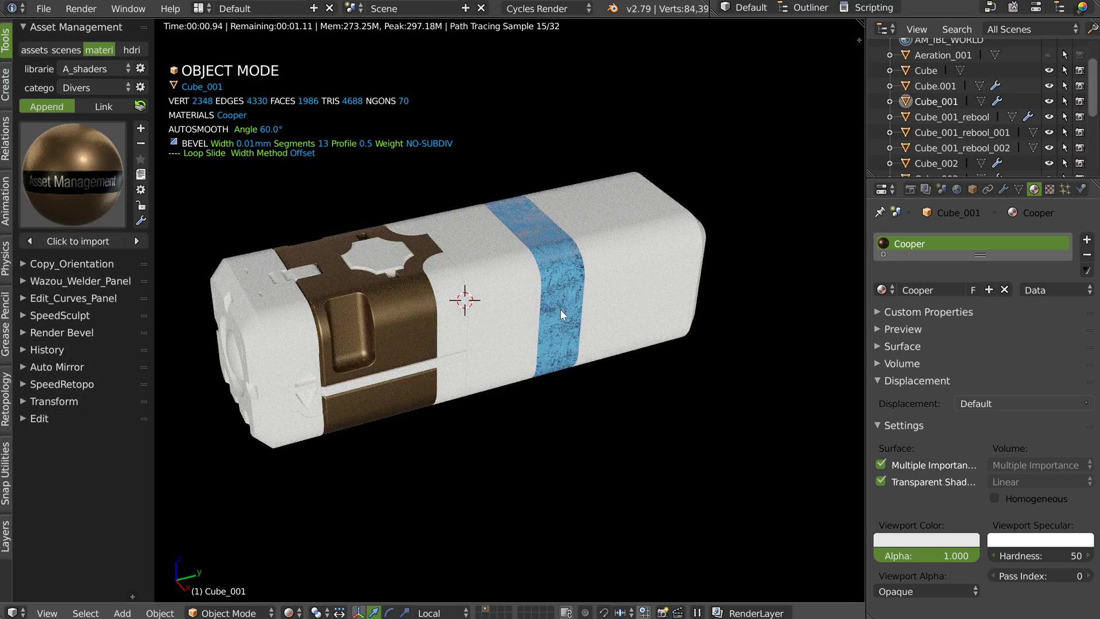
{"action": "key", "text": "z"}
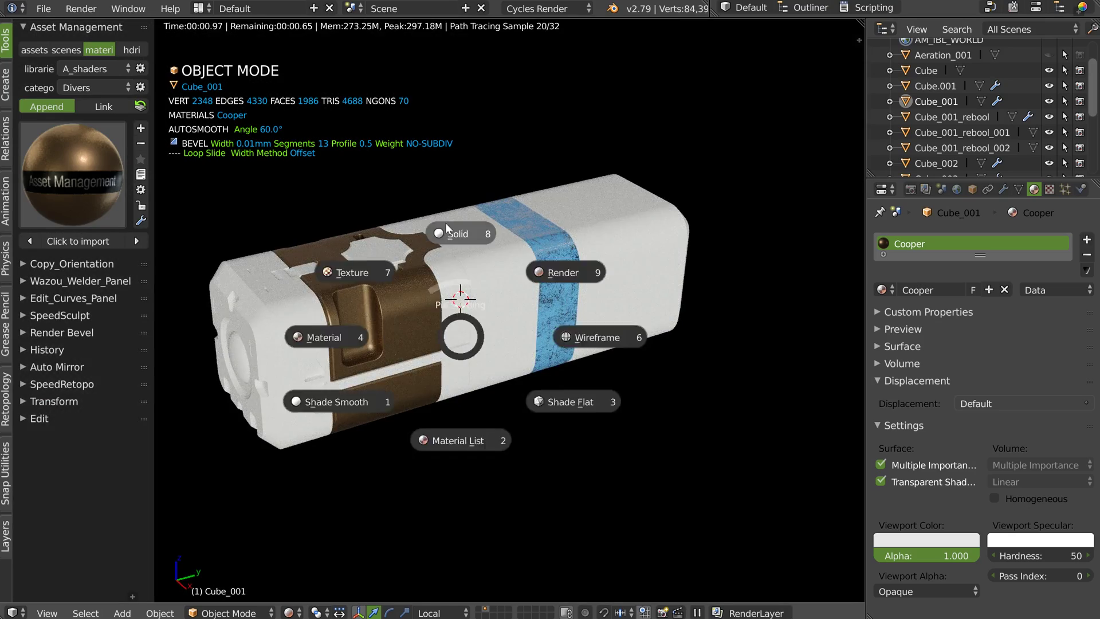
{"action": "left_click", "coordinate": [447, 223]}
{"action": "middle_click_drag", "start_coordinate": [480, 285], "coordinate": [490, 288]}
Apply a metal material in a fixed pink color with alpha 1.0 to the slotted section
{"action": "key", "text": "space"}
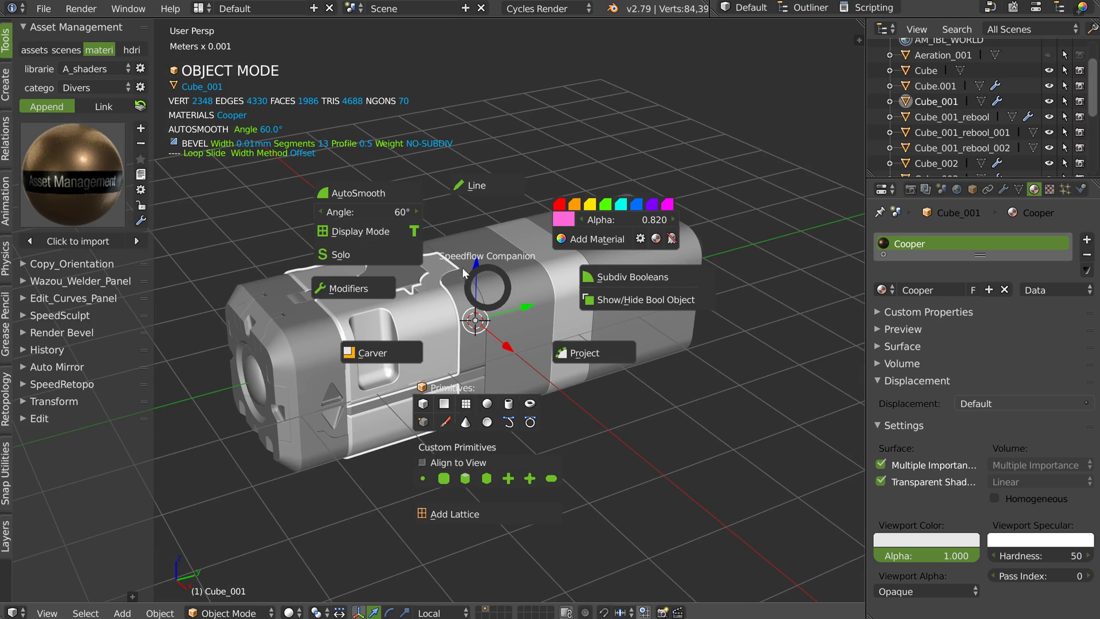
{"action": "key", "text": "Escape"}
{"action": "key", "text": "space"}
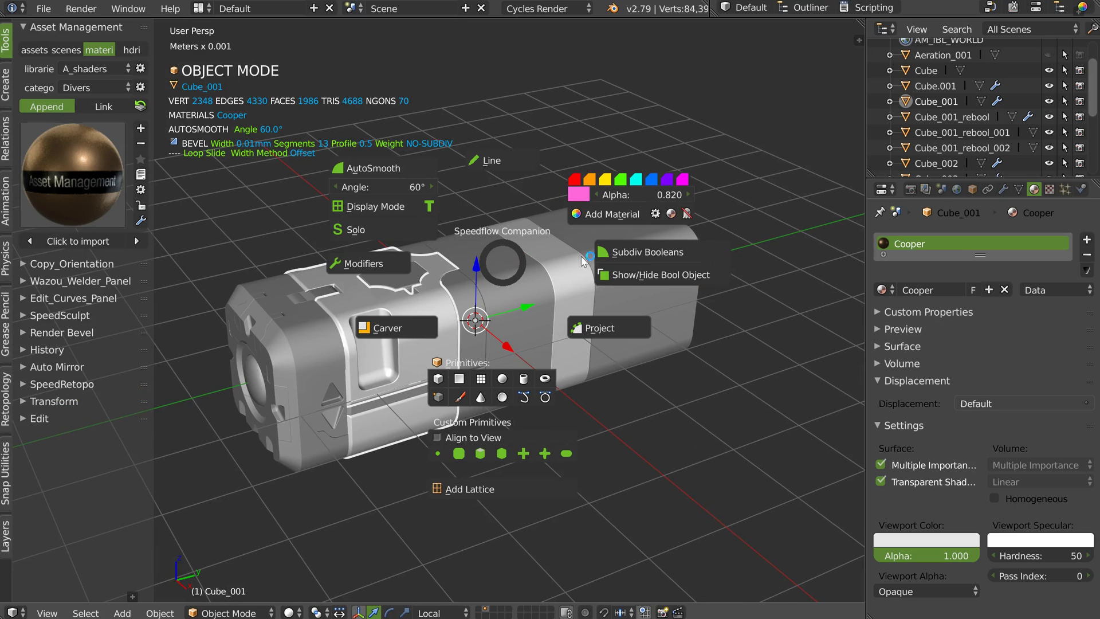
{"action": "left_click", "coordinate": [656, 213]}
{"action": "left_click", "coordinate": [600, 214]}
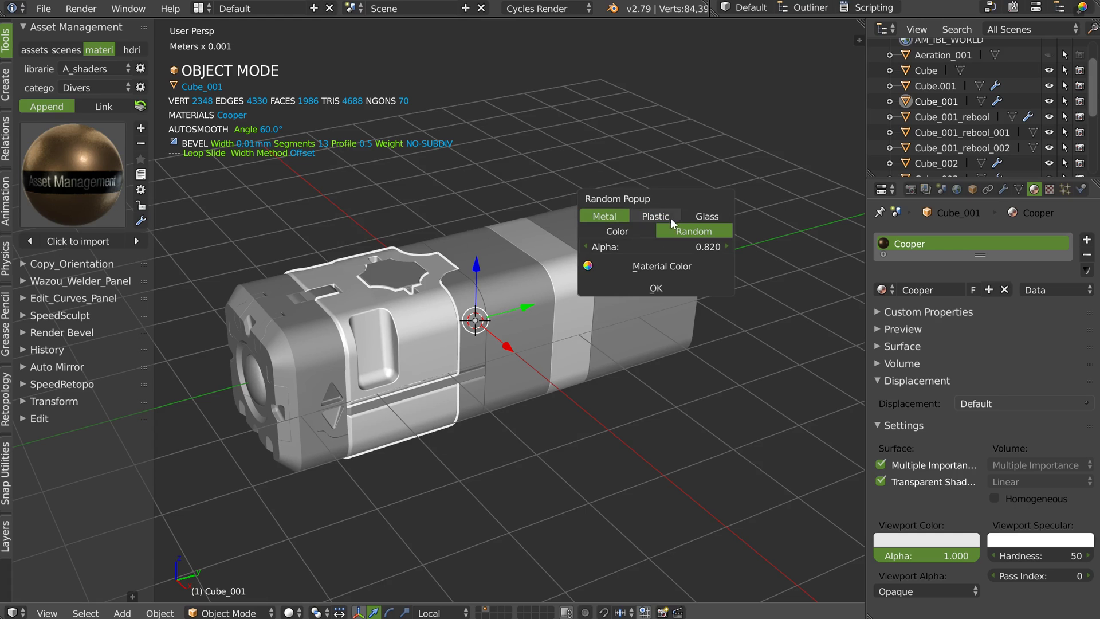
{"action": "left_click", "coordinate": [628, 230]}
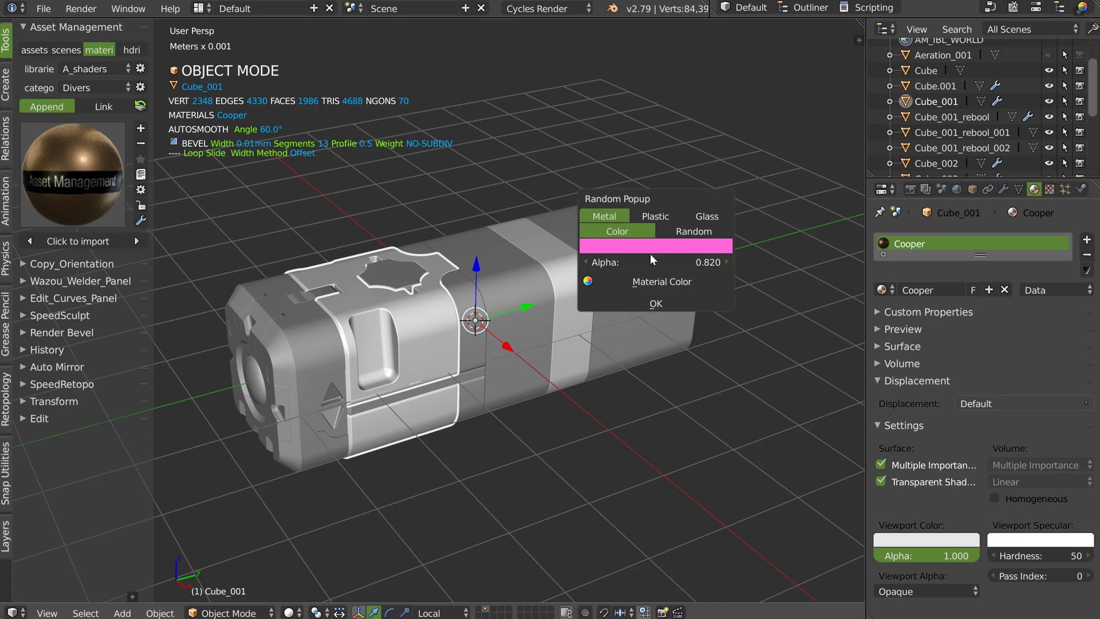
{"action": "left_click", "coordinate": [658, 262]}
{"action": "type", "text": "1.0"}
{"action": "key", "text": "Return"}
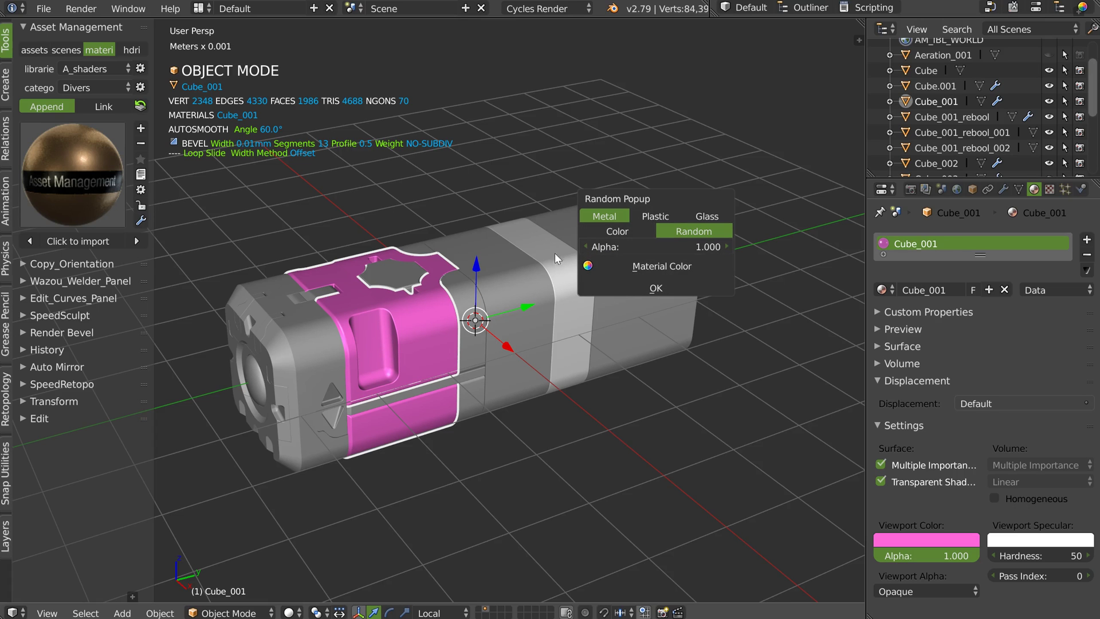
Switch the material type to Plastic and apply a fixed orange color (R 1.000, G 0.388, B 0.015) to the slotted section
{"action": "left_click", "coordinate": [655, 216]}
{"action": "left_click", "coordinate": [618, 231]}
{"action": "left_click", "coordinate": [651, 246]}
{"action": "left_click_drag", "start_coordinate": [633, 115], "coordinate": [614, 138]}
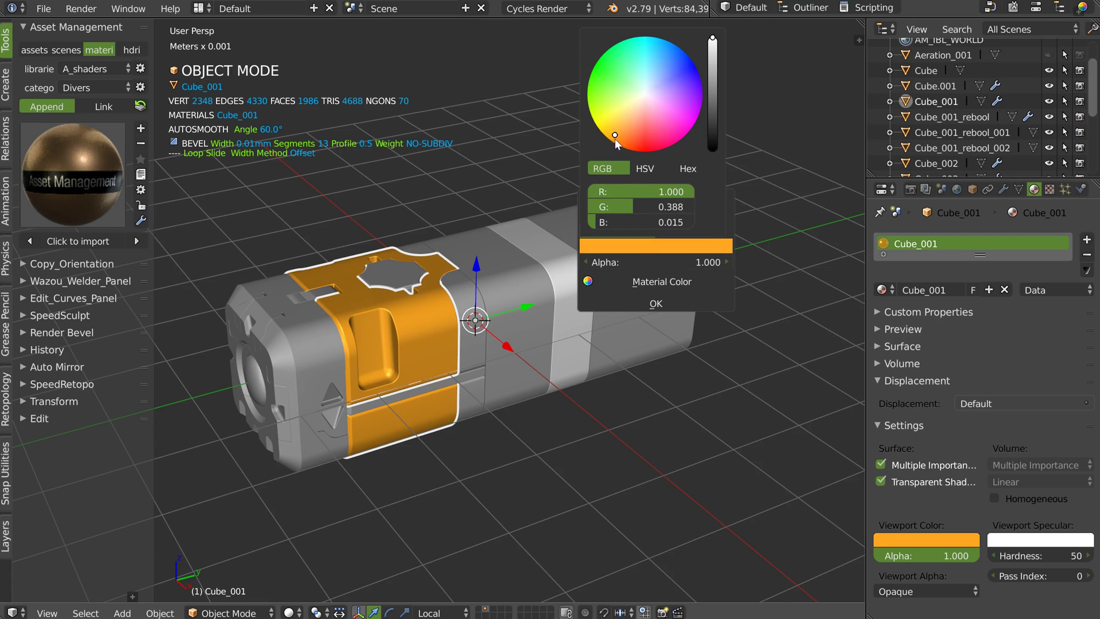
{"action": "left_click_drag", "start_coordinate": [678, 262], "coordinate": [660, 266]}
{"action": "left_click", "coordinate": [655, 281]}
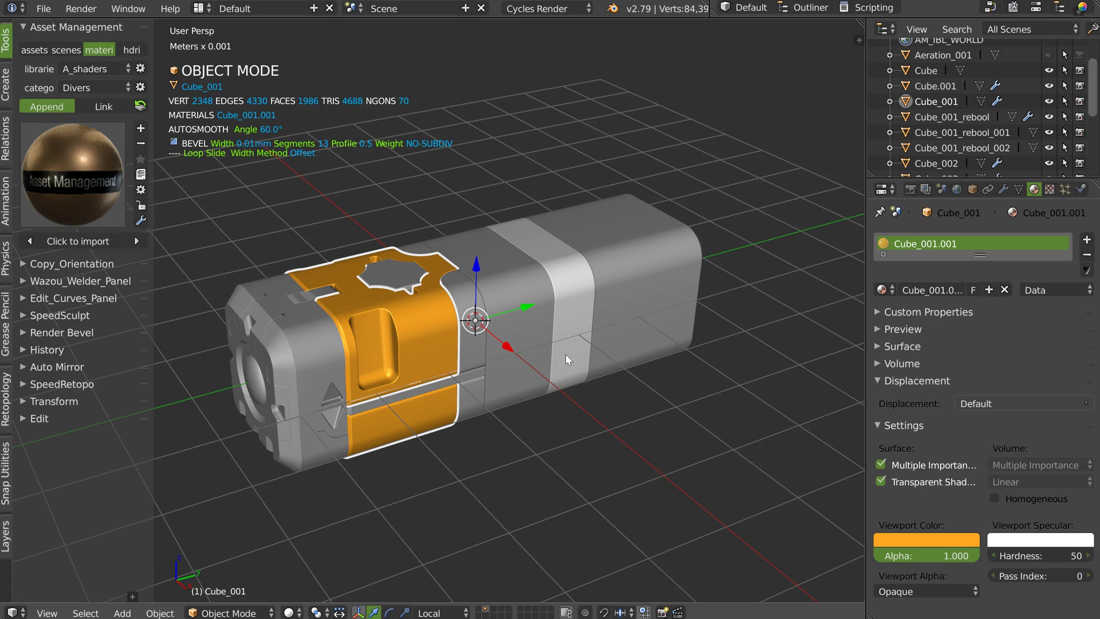
Add the adjoining ring section and the main body to the selection and give all three random material colors
{"action": "left_click", "coordinate": [506, 287], "text": "shift"}
{"action": "left_click", "coordinate": [468, 299], "text": "shift"}
{"action": "left_click", "coordinate": [635, 256], "text": "shift"}
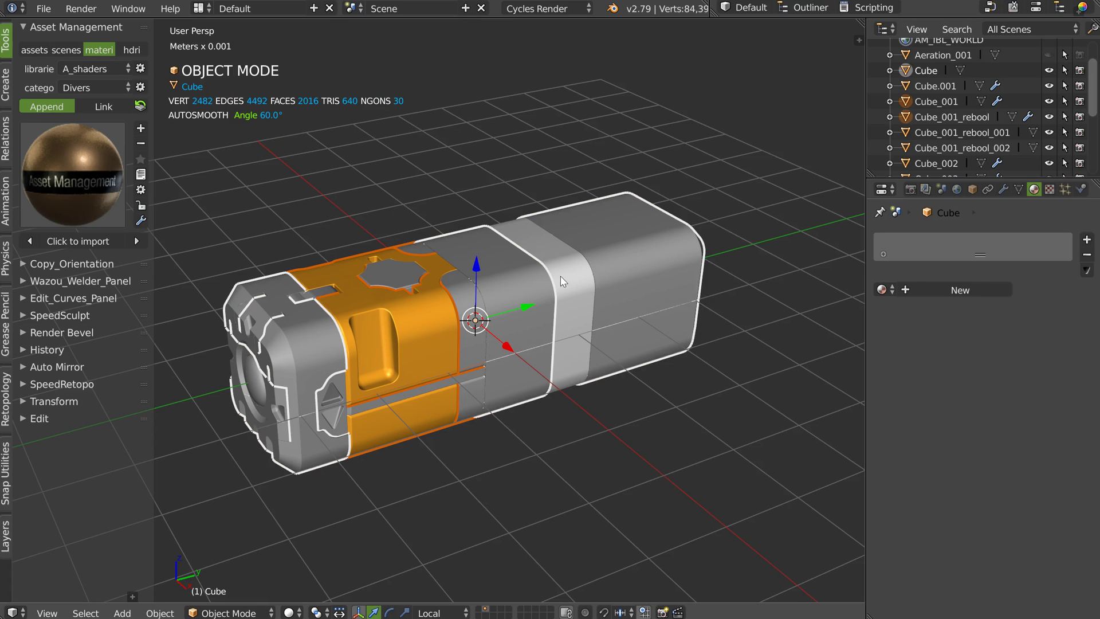
{"action": "right_click", "coordinate": [518, 284]}
{"action": "left_click", "coordinate": [627, 228]}
Assign the red preset color to the three selected body sections
{"action": "middle_click_drag", "start_coordinate": [479, 280], "coordinate": [481, 243]}
{"action": "scroll", "coordinate": [481, 255], "scroll_direction": "up", "scroll_amount": 3}
{"action": "key", "text": "space"}
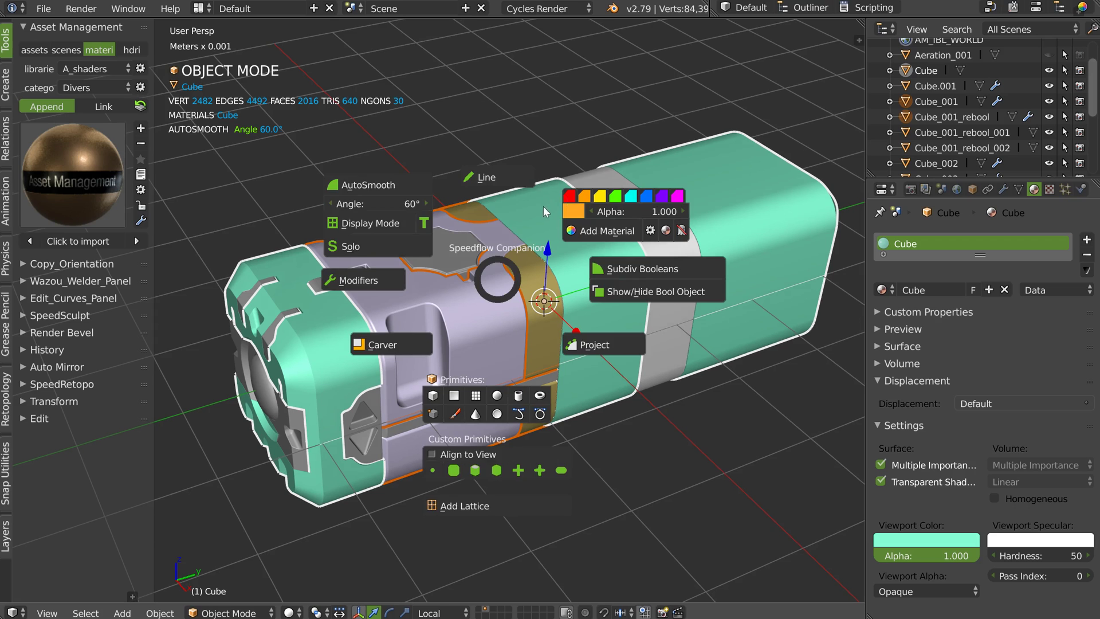
{"action": "key", "text": "Escape"}
{"action": "key", "text": "space"}
{"action": "left_click", "coordinate": [608, 169]}
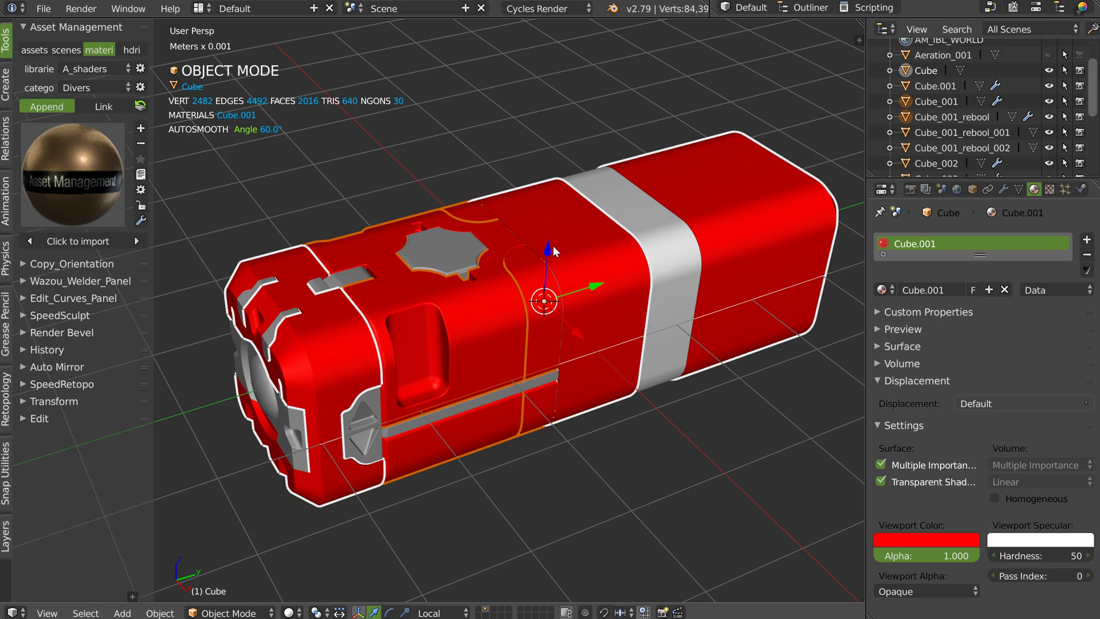
Select only the main body and assign it the orange preset color
{"action": "right_click", "coordinate": [583, 247]}
{"action": "right_click", "coordinate": [583, 246]}
{"action": "key", "text": "space"}
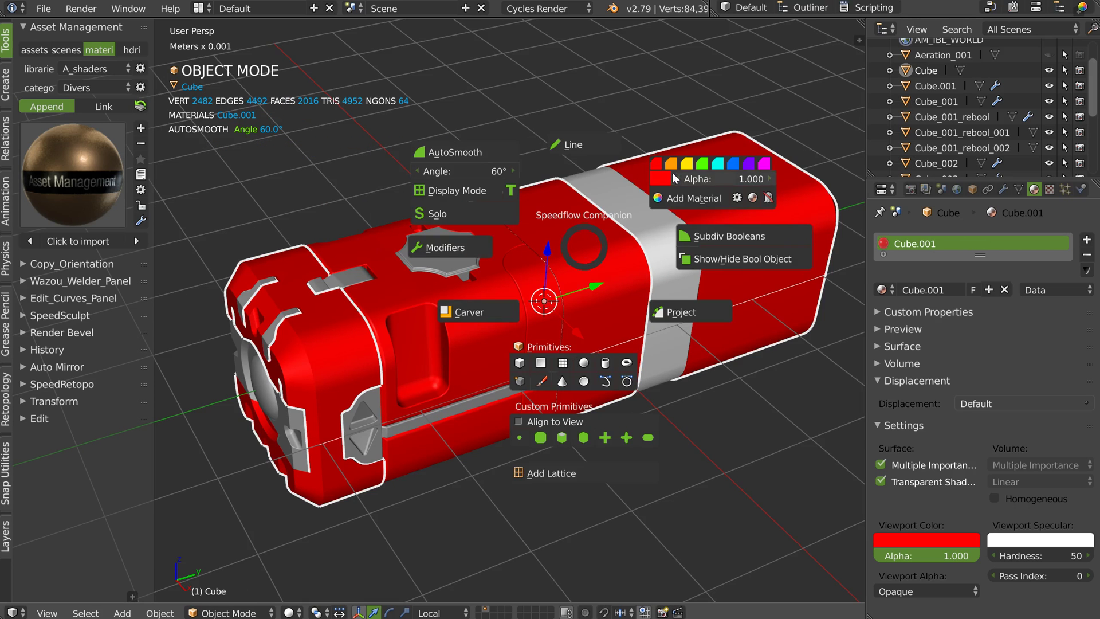
{"action": "left_click", "coordinate": [678, 171]}
{"action": "key", "text": "space"}
{"action": "key", "text": "Escape"}
Select the narrow band around the body and assign it the cyan preset color
{"action": "right_click", "coordinate": [620, 202]}
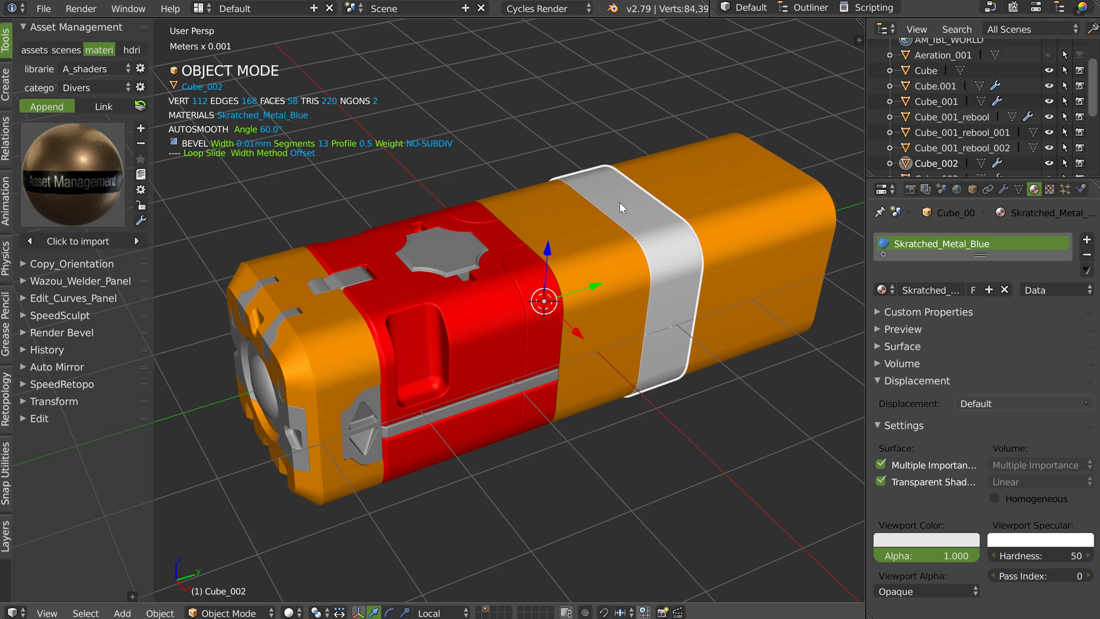
{"action": "key", "text": "space"}
{"action": "left_click", "coordinate": [679, 165]}
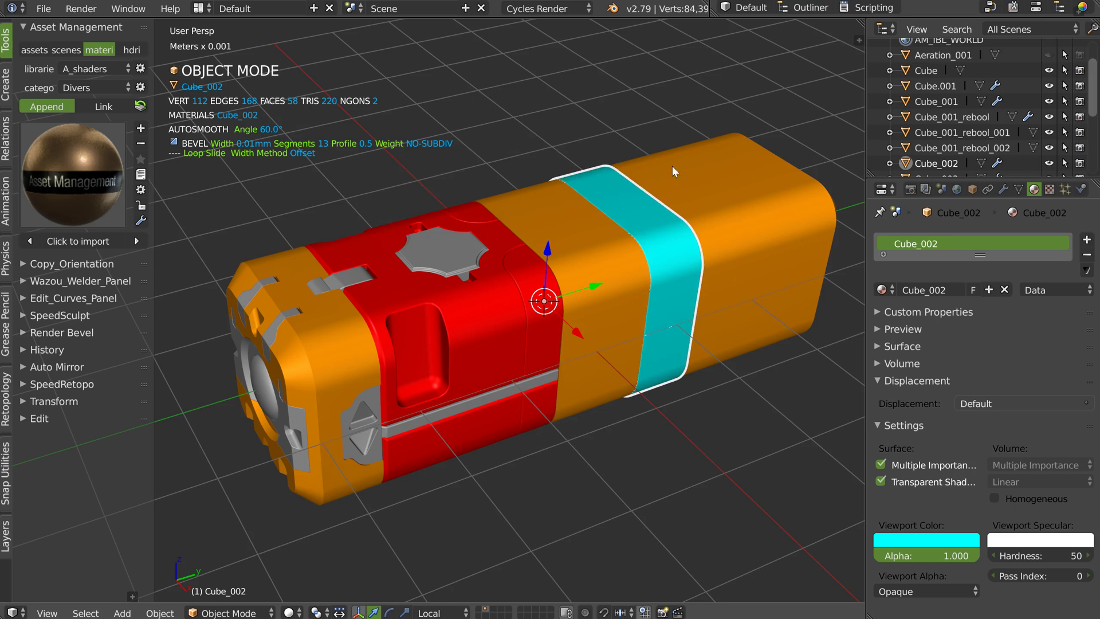
Select the star-shaped inset on top of the red section and assign it the violet preset color
{"action": "middle_click_drag", "start_coordinate": [672, 166], "coordinate": [568, 260]}
{"action": "right_click", "coordinate": [446, 234]}
{"action": "right_click", "coordinate": [425, 217]}
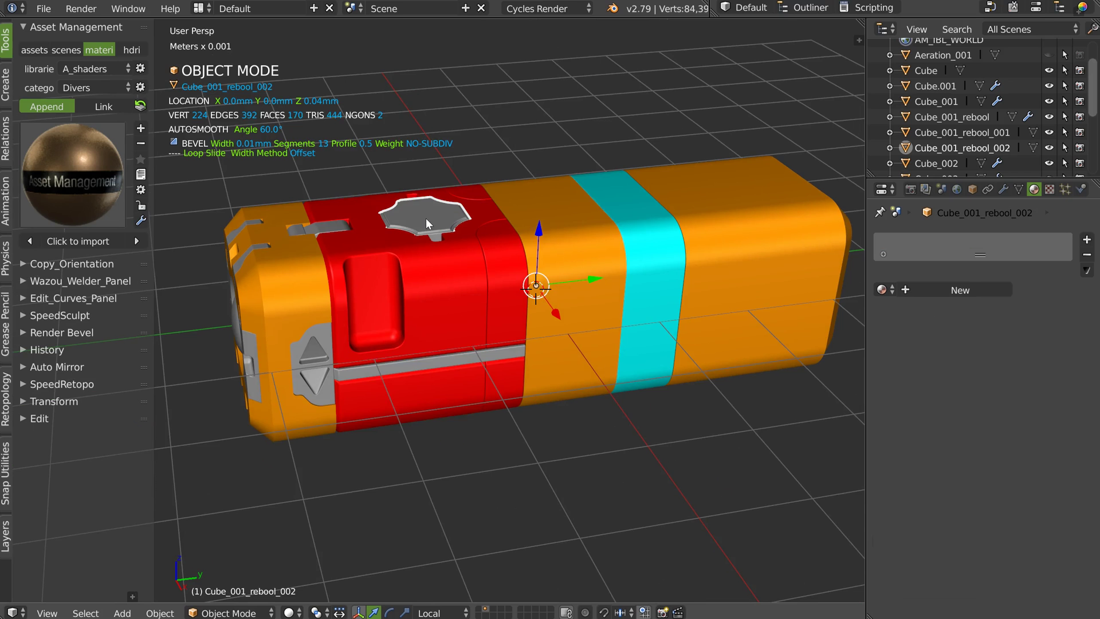
{"action": "key", "text": "space"}
{"action": "left_click", "coordinate": [590, 144]}
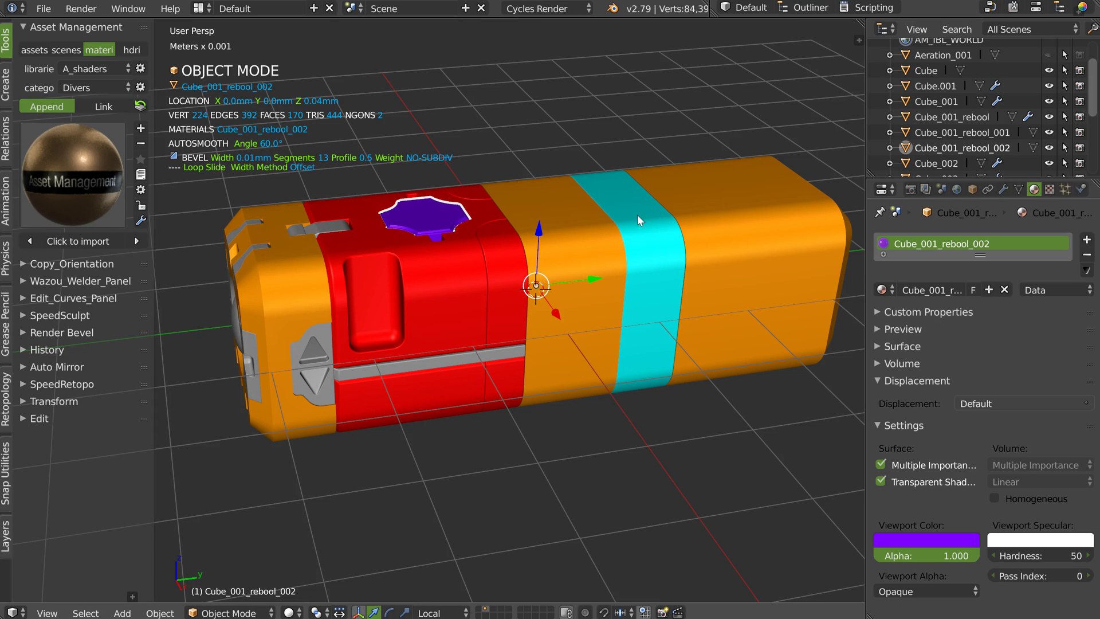
Select the small rectangular inset in the slot on top of the red section and assign it the transparent orange preset
{"action": "middle_click_drag", "start_coordinate": [511, 263], "coordinate": [513, 220]}
{"action": "scroll", "coordinate": [458, 228], "scroll_direction": "up", "scroll_amount": 1}
{"action": "right_click", "coordinate": [395, 228]}
{"action": "key", "text": "shift+space"}
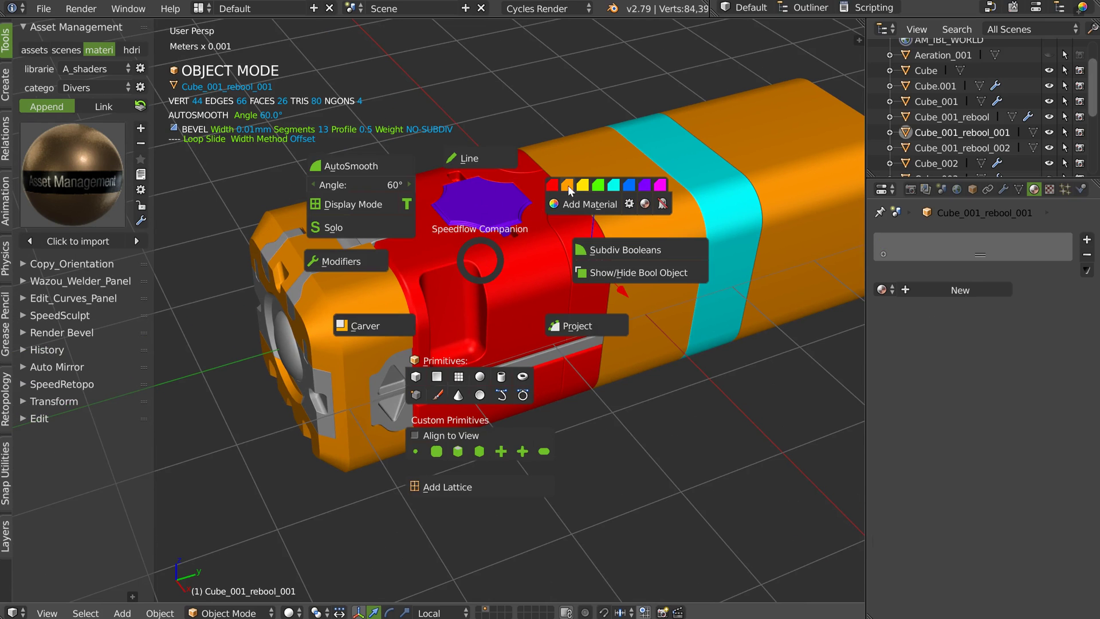
{"action": "left_click", "coordinate": [570, 188]}
{"action": "scroll", "coordinate": [367, 227], "scroll_direction": "up", "scroll_amount": 1}
{"action": "scroll", "coordinate": [360, 215], "scroll_direction": "up", "scroll_amount": 4}
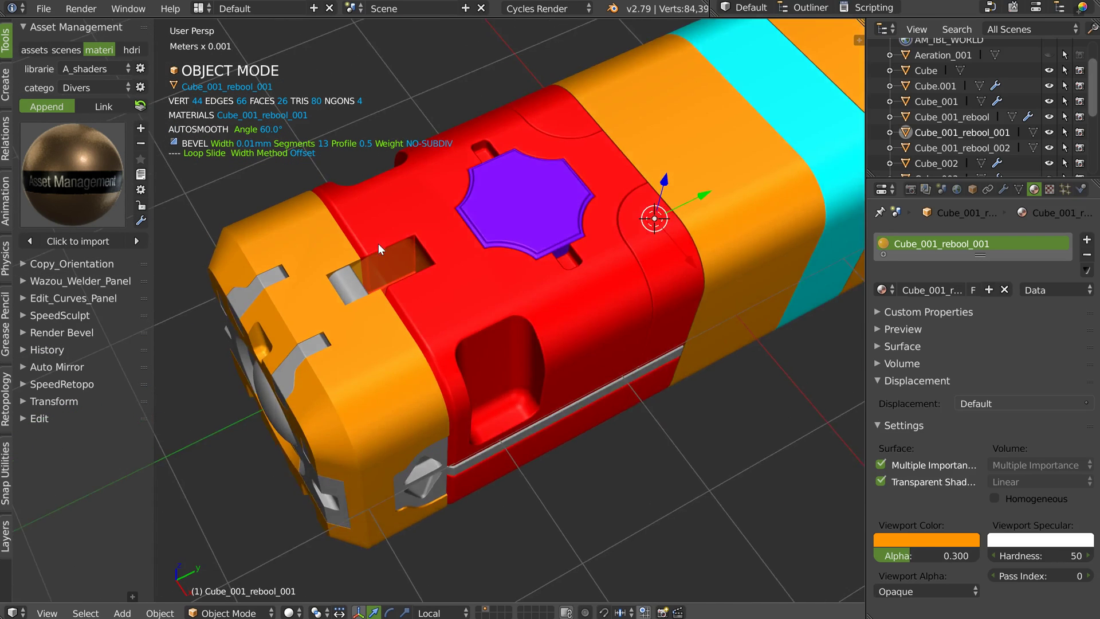
Select the red section with the rounded side recess and assign it the transparent red preset color
{"action": "scroll", "coordinate": [445, 274], "scroll_direction": "down", "scroll_amount": 8}
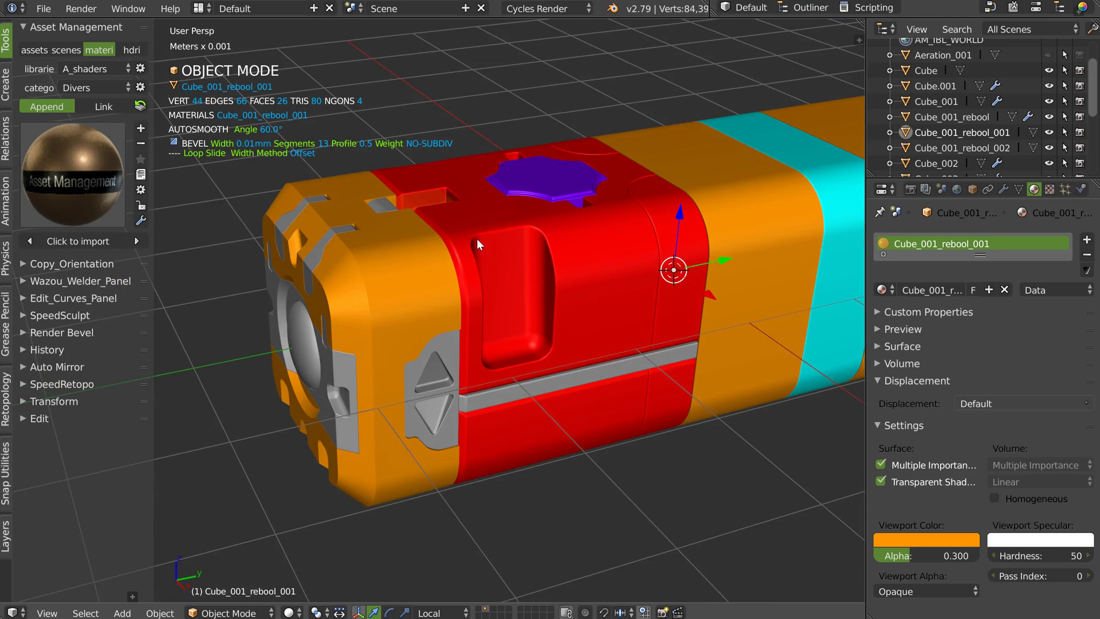
{"action": "right_click", "coordinate": [578, 264]}
{"action": "key", "text": "w"}
{"action": "left_click", "coordinate": [649, 184]}
{"action": "mouse_move", "coordinate": [588, 249]}
{"action": "middle_mouse_down"}
{"action": "mouse_move", "coordinate": [569, 211]}
{"action": "mouse_move", "coordinate": [571, 255]}
{"action": "middle_mouse_up"}
Raise the material alpha of the transparent red section to 0.900
{"action": "key", "text": "w"}
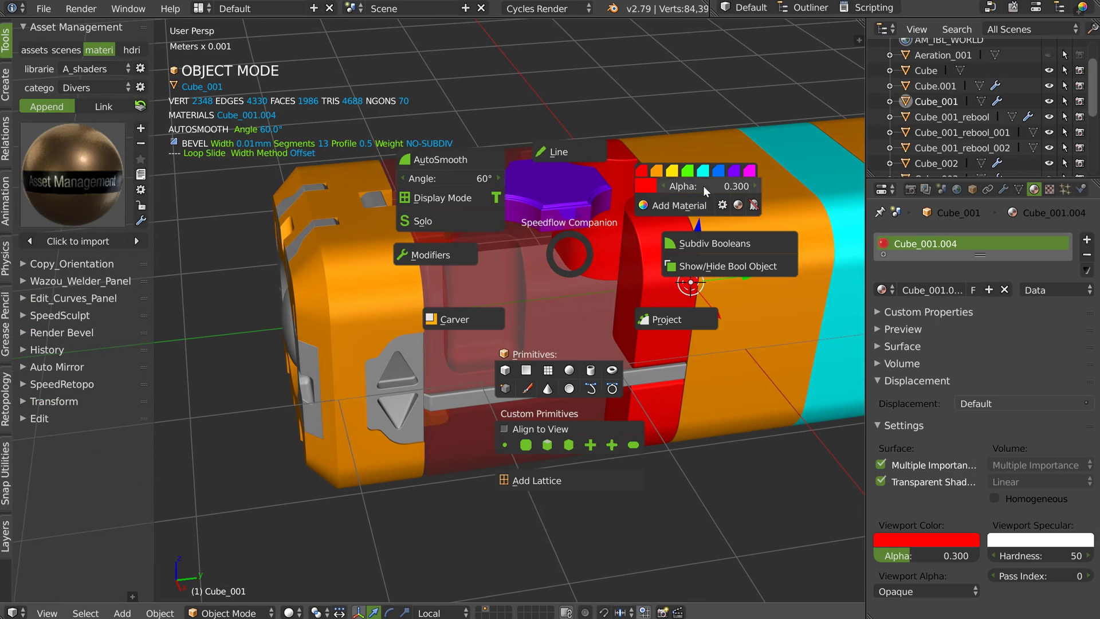
{"action": "left_click_drag", "start_coordinate": [705, 184], "coordinate": [717, 186]}
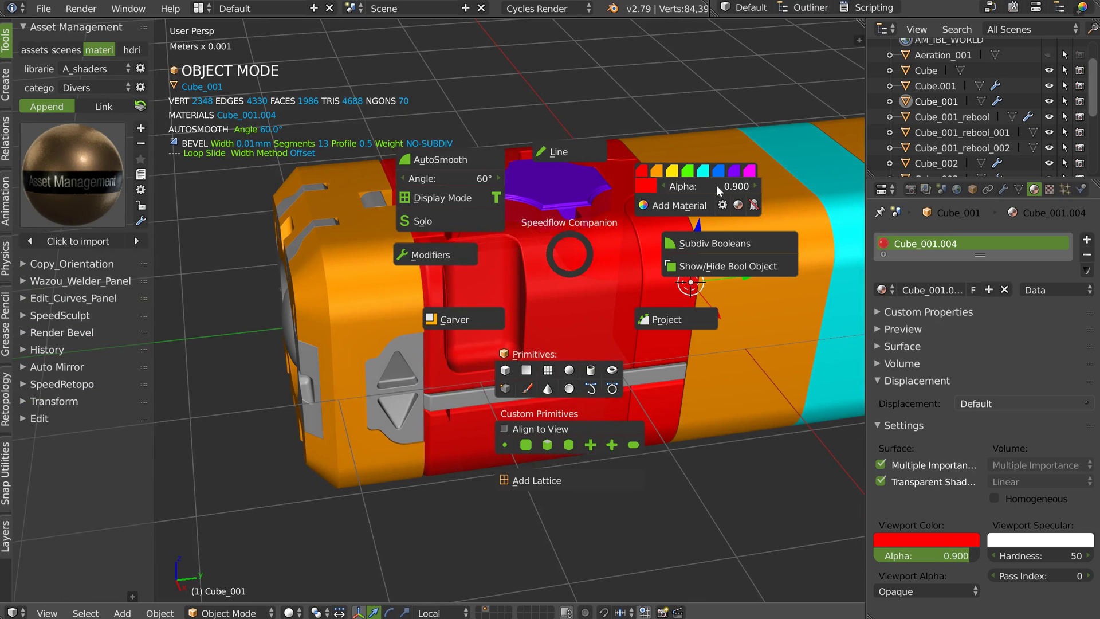
{"action": "key", "text": "a"}
{"action": "middle_click_drag", "start_coordinate": [513, 240], "coordinate": [438, 255]}
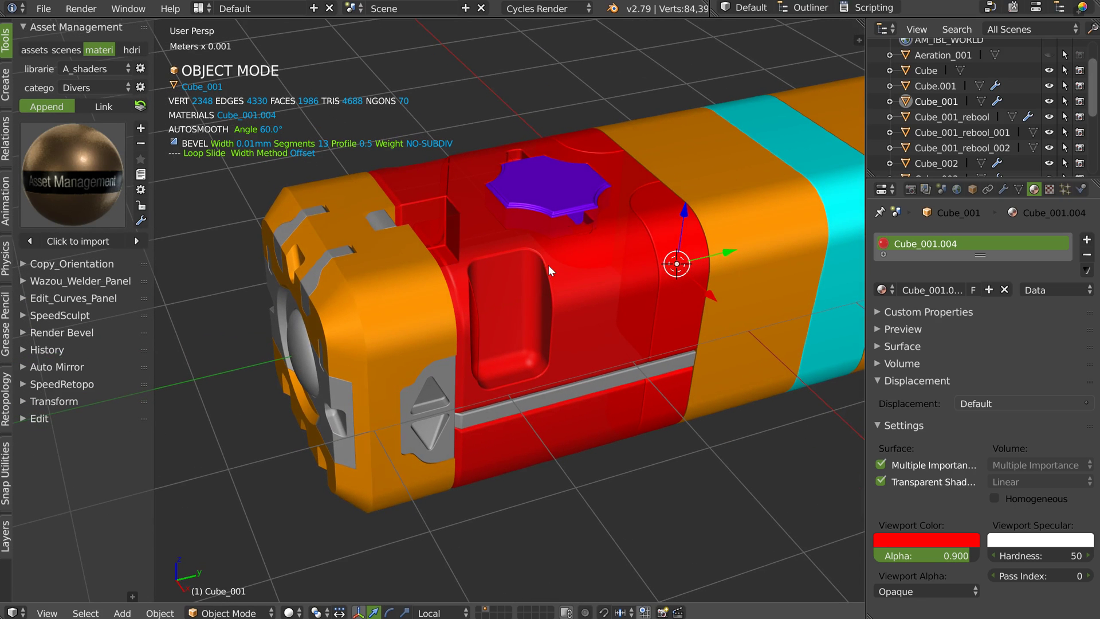
Isolate the red section with the side recess using Solo
{"action": "key", "text": "w"}
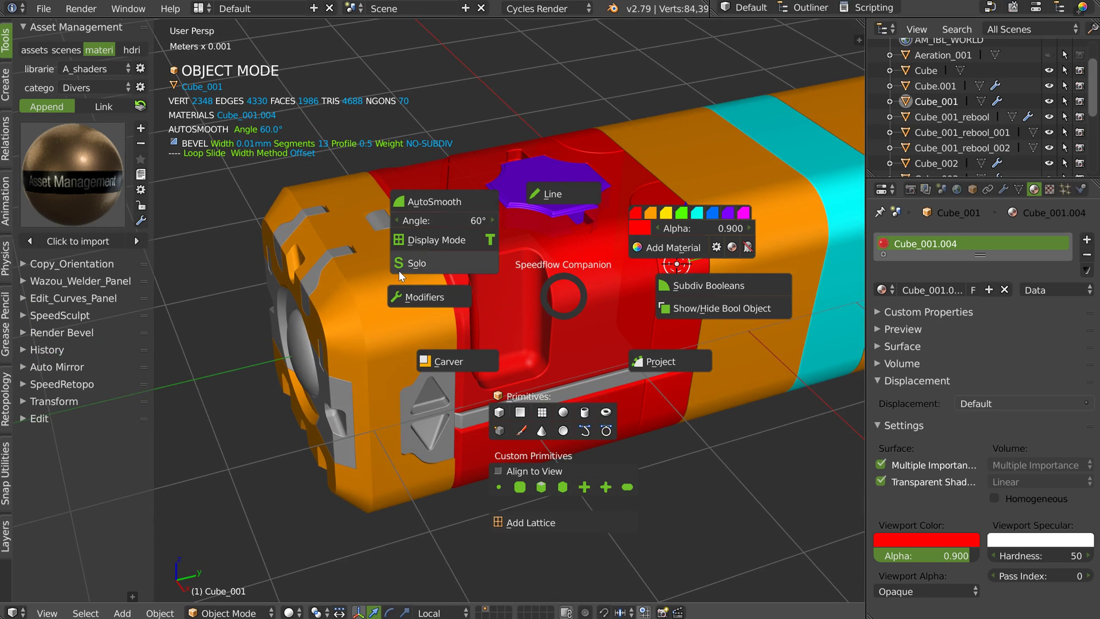
{"action": "left_click", "coordinate": [435, 263]}
{"action": "middle_click_drag", "start_coordinate": [494, 260], "coordinate": [628, 215]}
Switch Solo to the adjacent red band, and turn Solo off to restore all parts
{"action": "right_click", "coordinate": [593, 246]}
{"action": "key", "text": "space"}
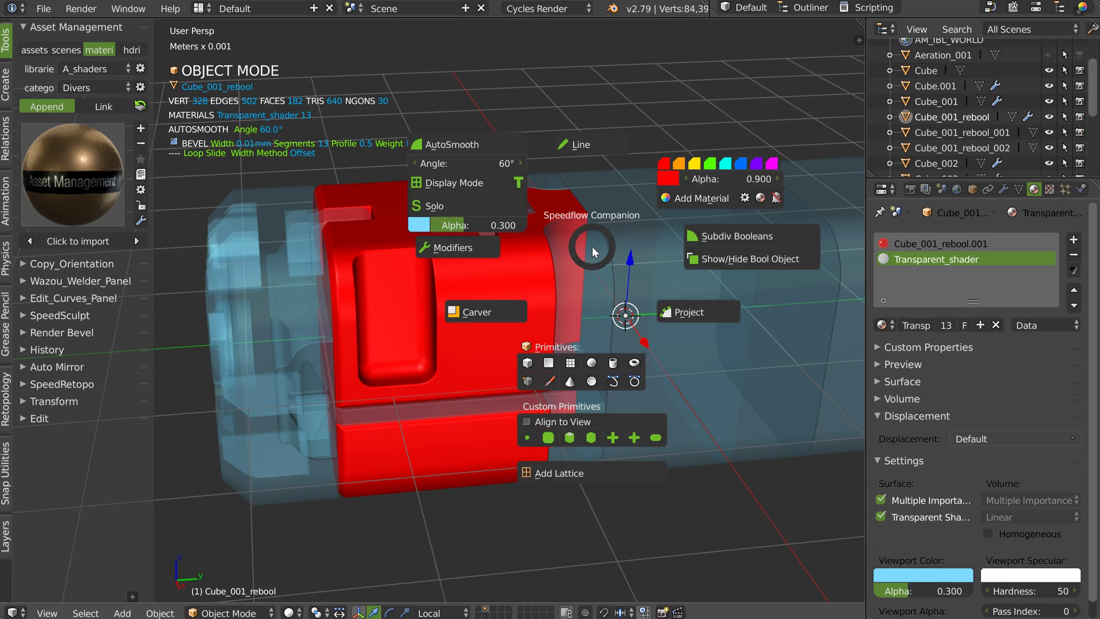
{"action": "left_click", "coordinate": [465, 204]}
{"action": "right_click", "coordinate": [575, 249]}
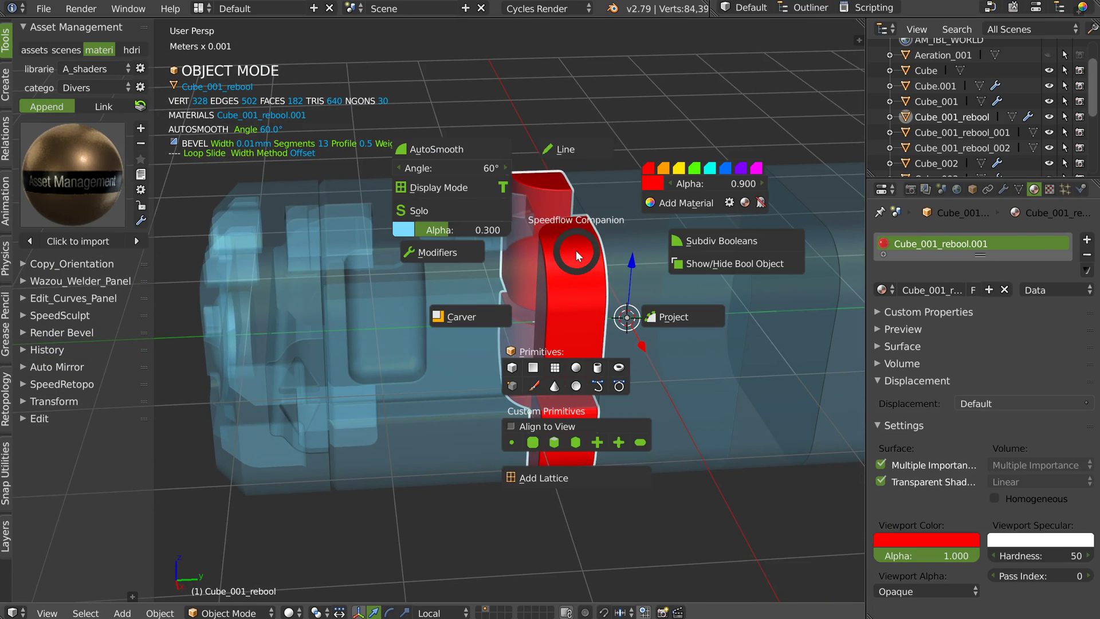
{"action": "left_click", "coordinate": [473, 208]}
{"action": "left_click", "coordinate": [495, 265]}
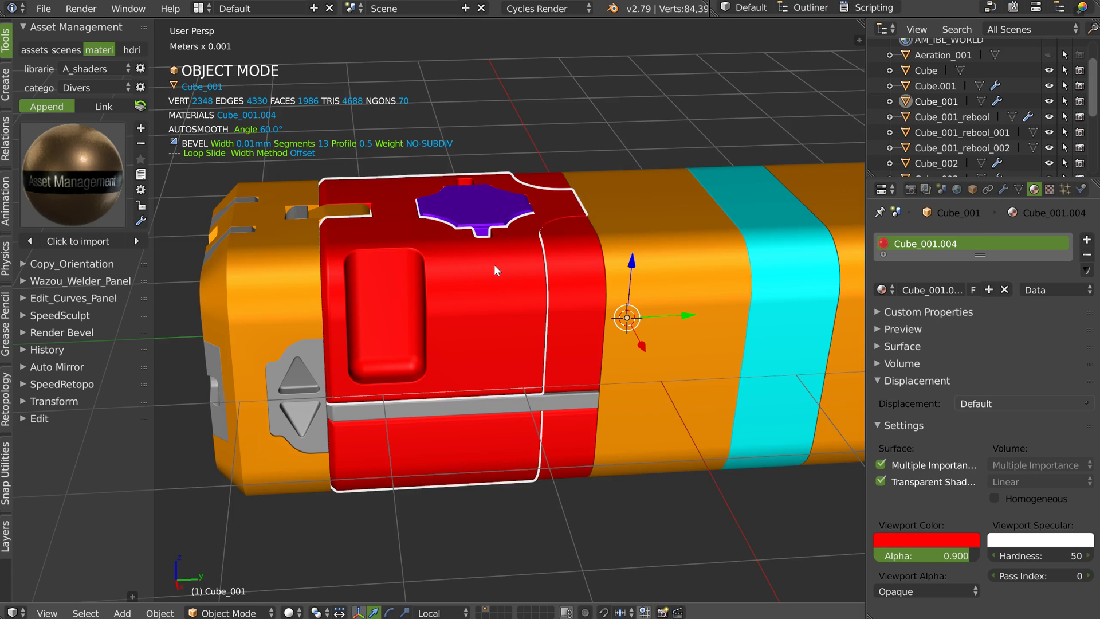
Make only the red section with the side recess transparent using Solo, and restore its material
{"action": "right_click", "coordinate": [494, 264]}
{"action": "left_click", "coordinate": [373, 212]}
{"action": "mouse_move", "coordinate": [486, 257]}
{"action": "middle_mouse_down"}
{"action": "mouse_move", "coordinate": [565, 232]}
{"action": "mouse_move", "coordinate": [487, 256]}
{"action": "middle_mouse_up"}
{"action": "right_click", "coordinate": [486, 257]}
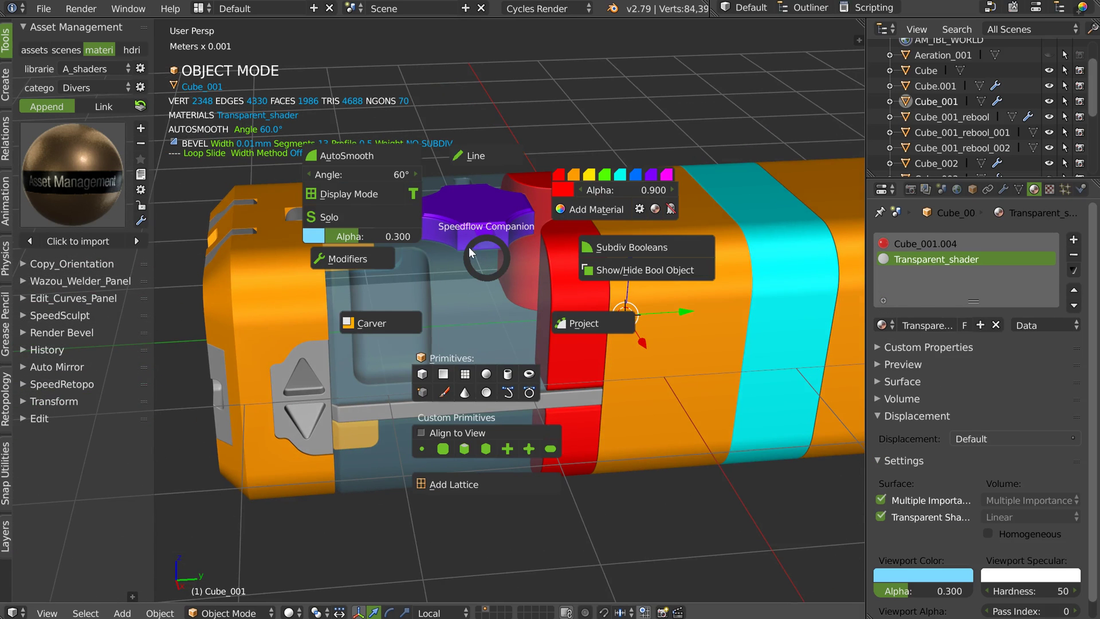
{"action": "left_click", "coordinate": [371, 213]}
Remove the material from the section with the side recess and open the random material options
{"action": "right_click", "coordinate": [501, 276]}
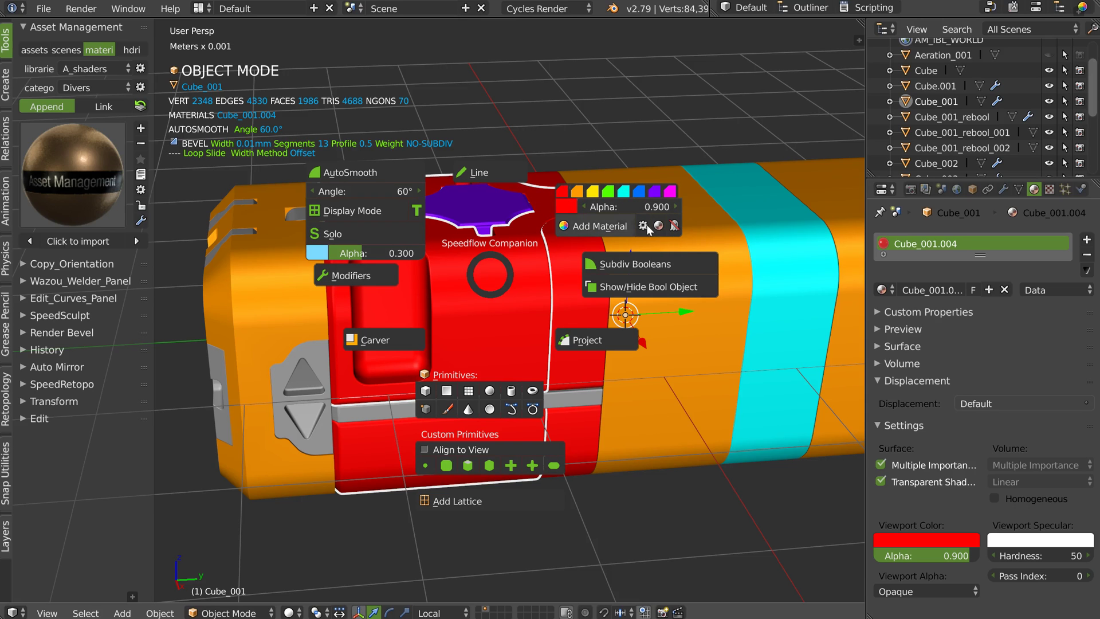
{"action": "left_click", "coordinate": [558, 193]}
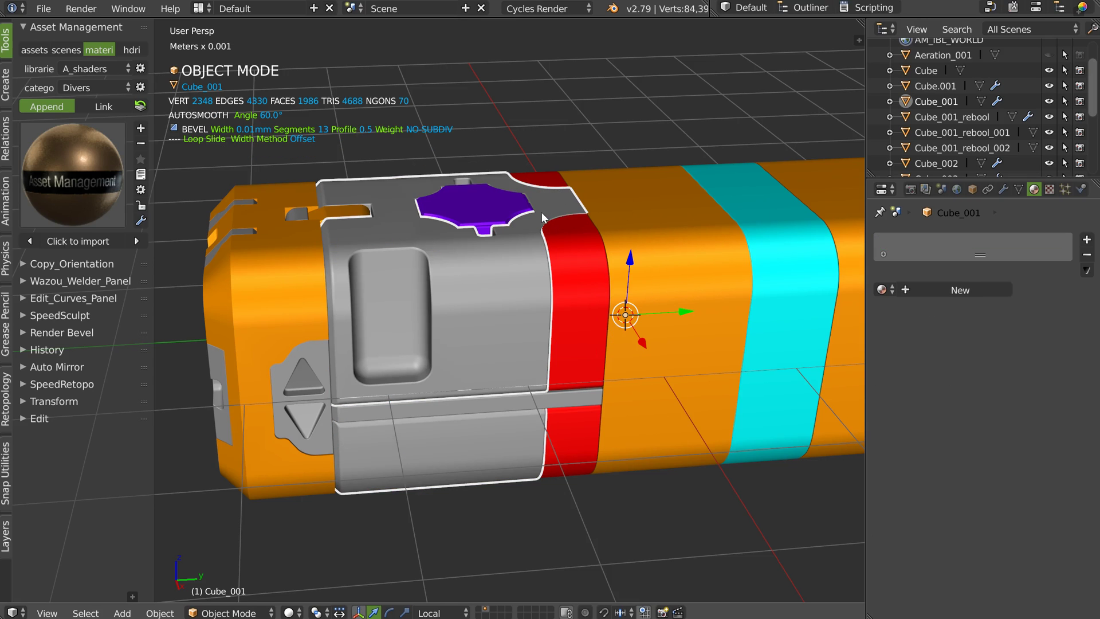
{"action": "key", "text": "shift+space"}
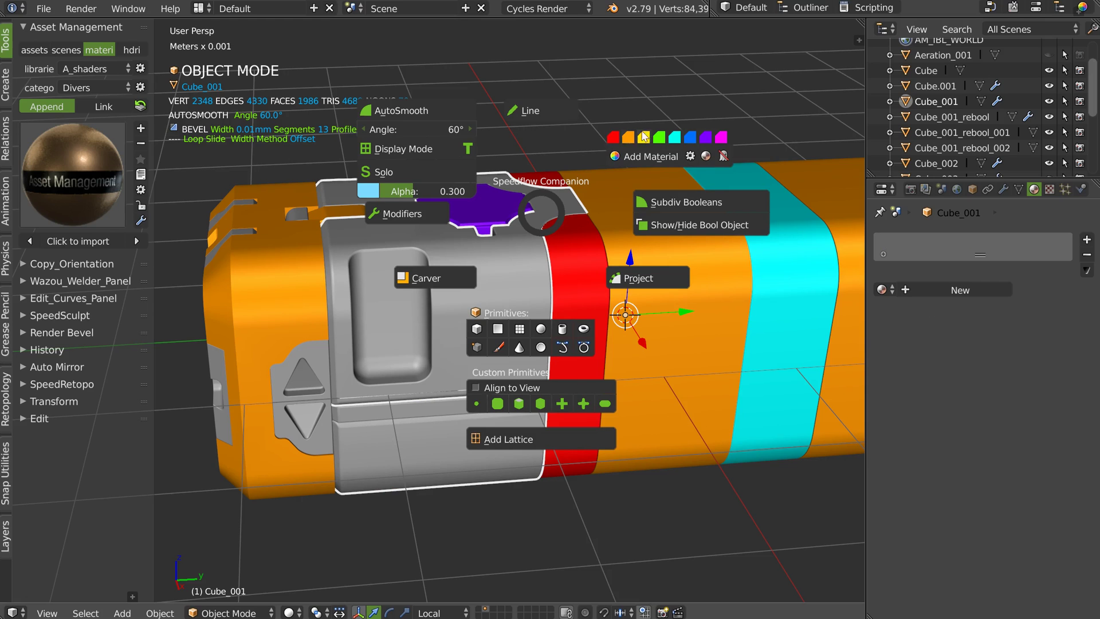
{"action": "left_click", "coordinate": [690, 156]}
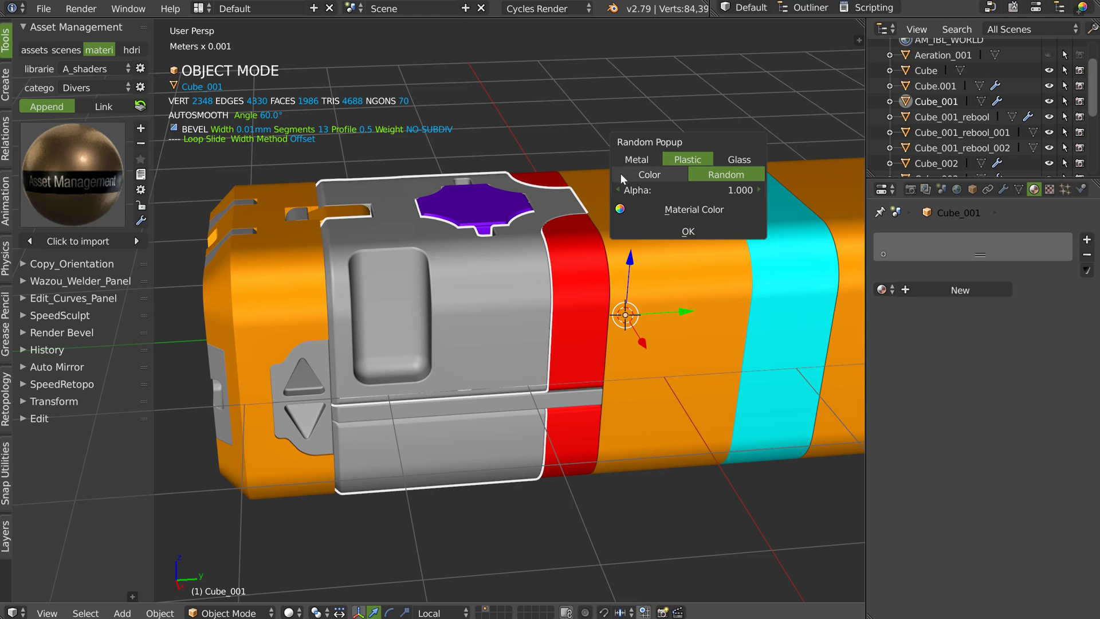
Try the opaque and the transparent red presets on the recessed section, and remove the resulting material
{"action": "key", "text": "shift+space"}
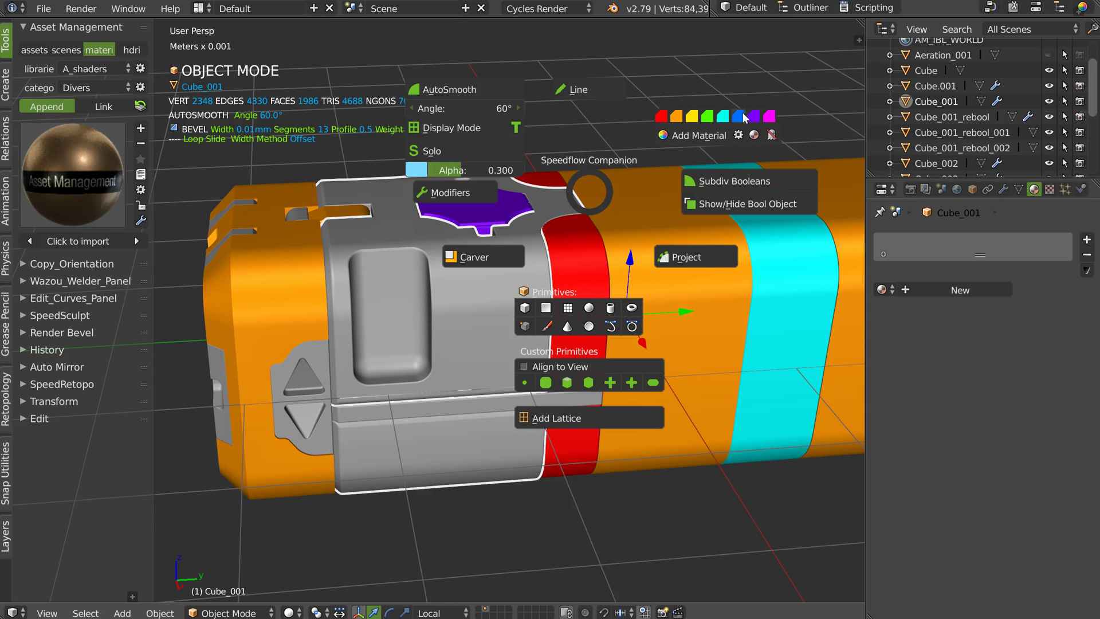
{"action": "left_click", "coordinate": [662, 115]}
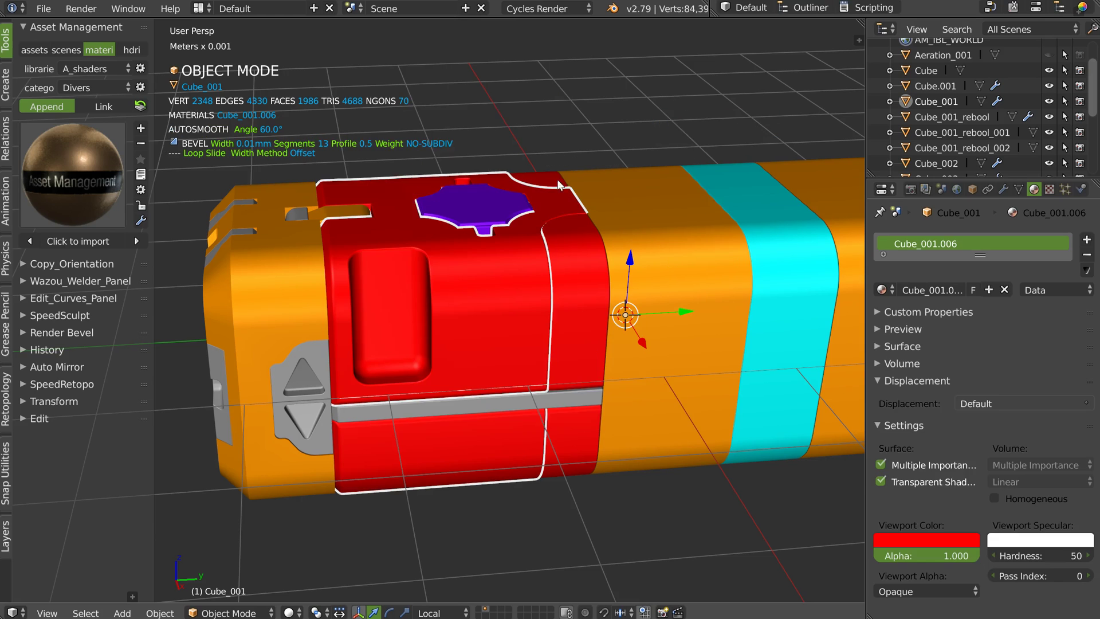
{"action": "key", "text": "shift+space"}
{"action": "left_click", "coordinate": [612, 116]}
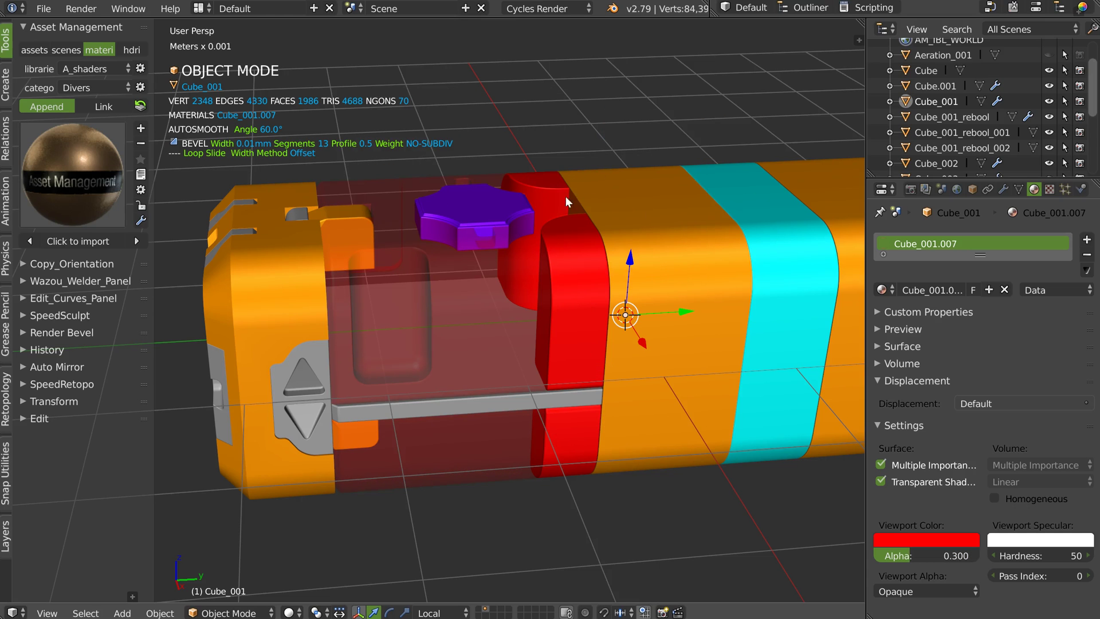
{"action": "key", "text": "shift+space"}
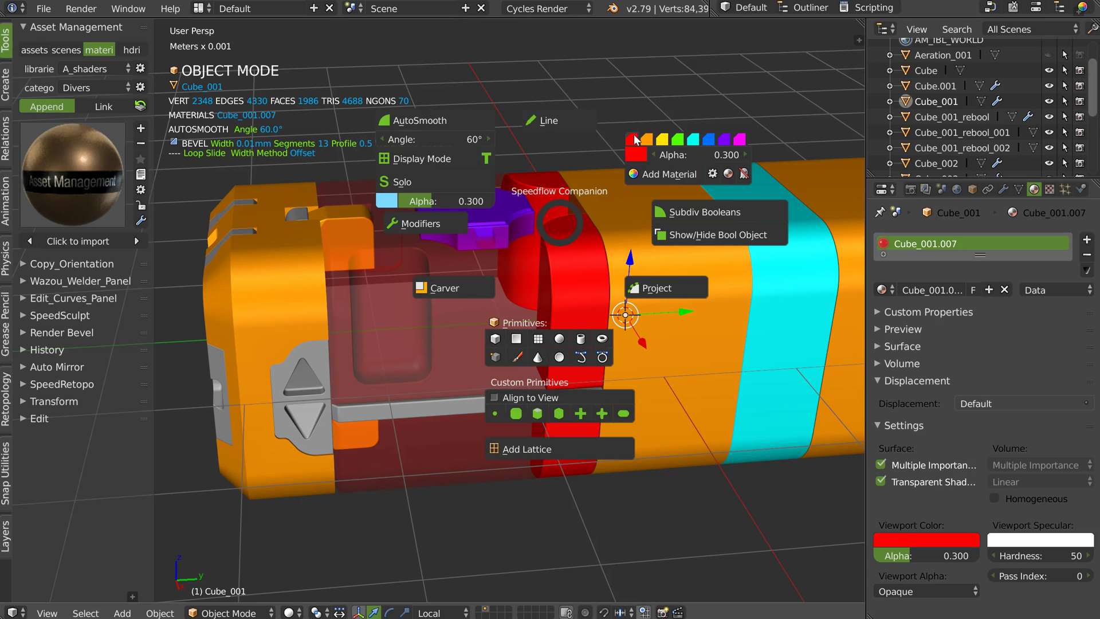
{"action": "left_click", "coordinate": [744, 174]}
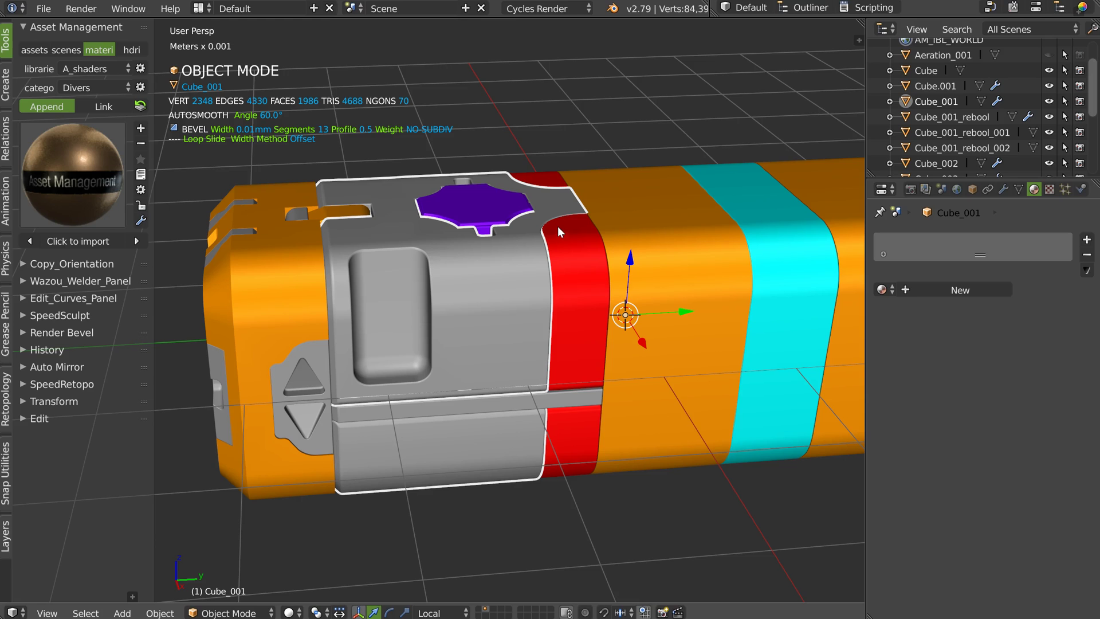
{"action": "key", "text": "shift+space"}
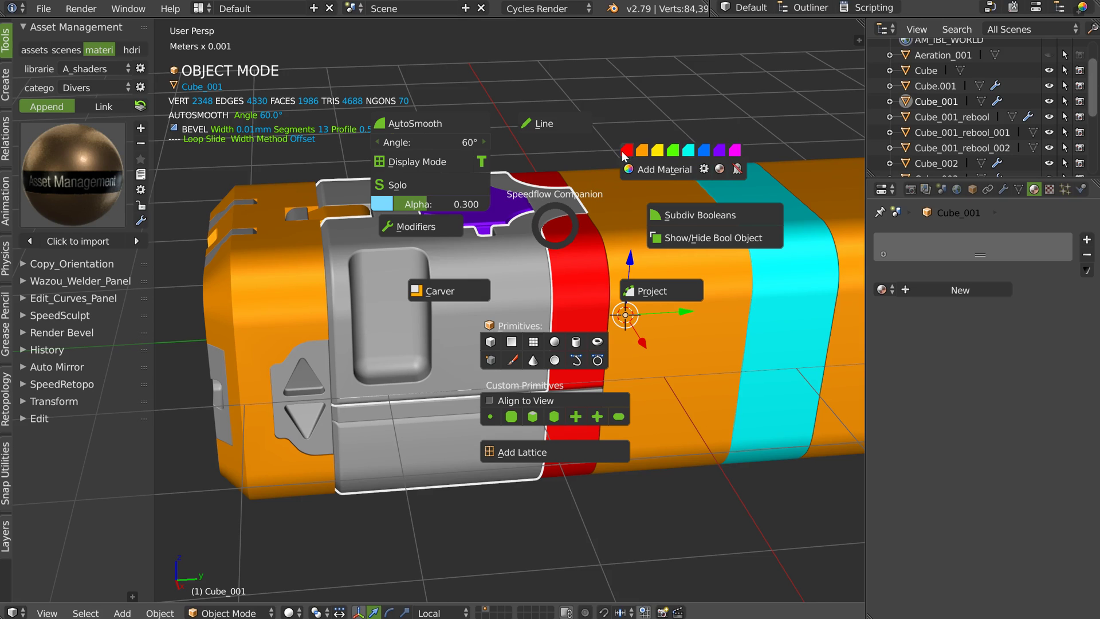
{"action": "key", "text": "Escape"}
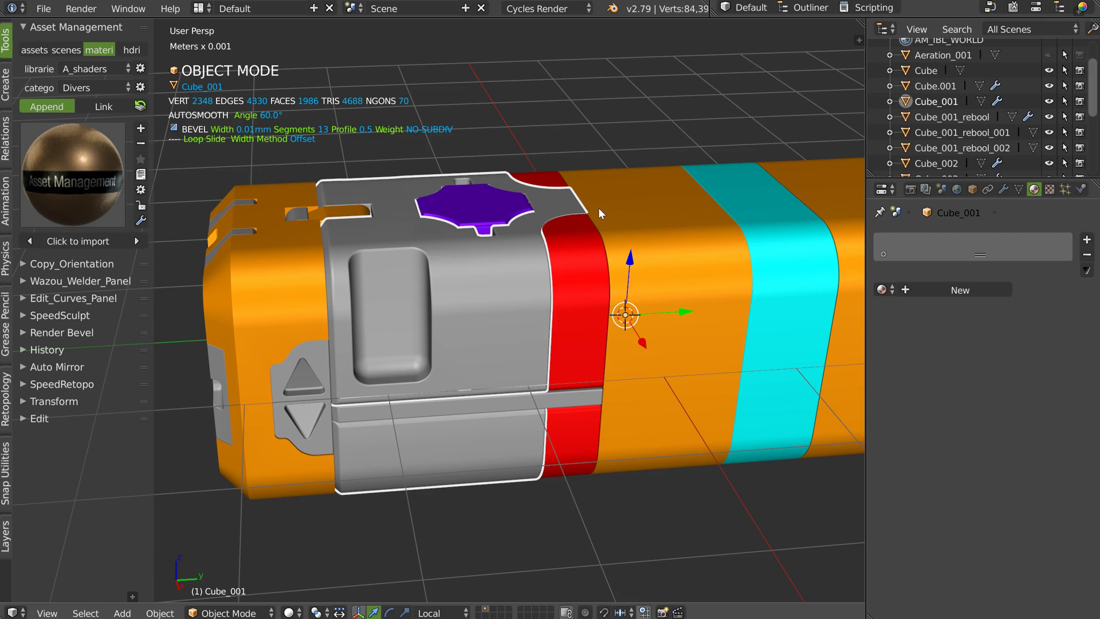
{"action": "key", "text": "space"}
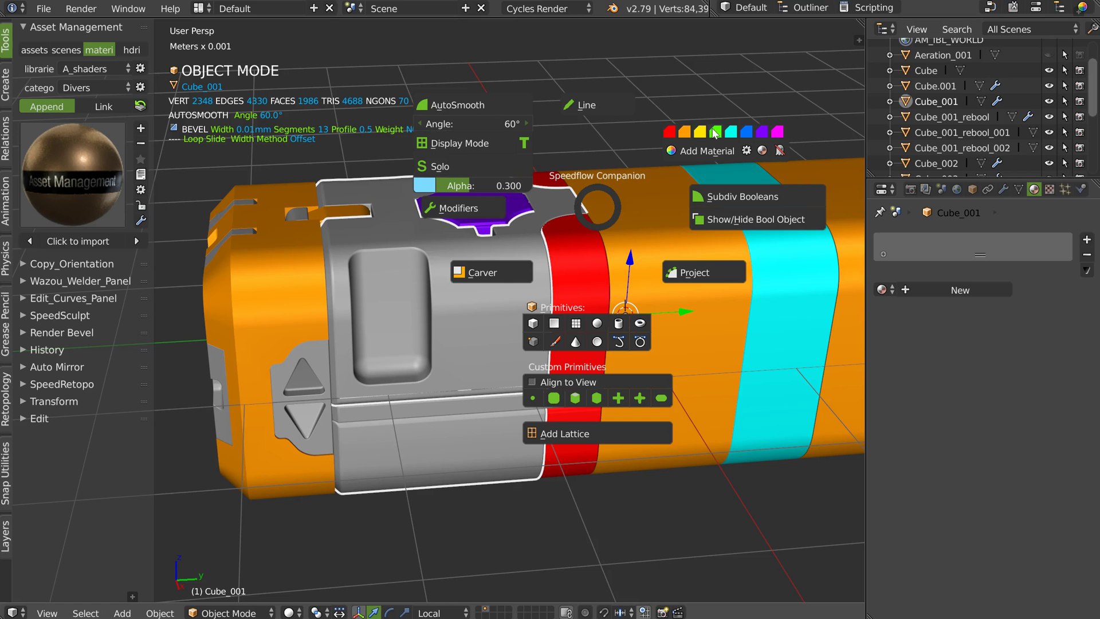
{"action": "key", "text": "Escape"}
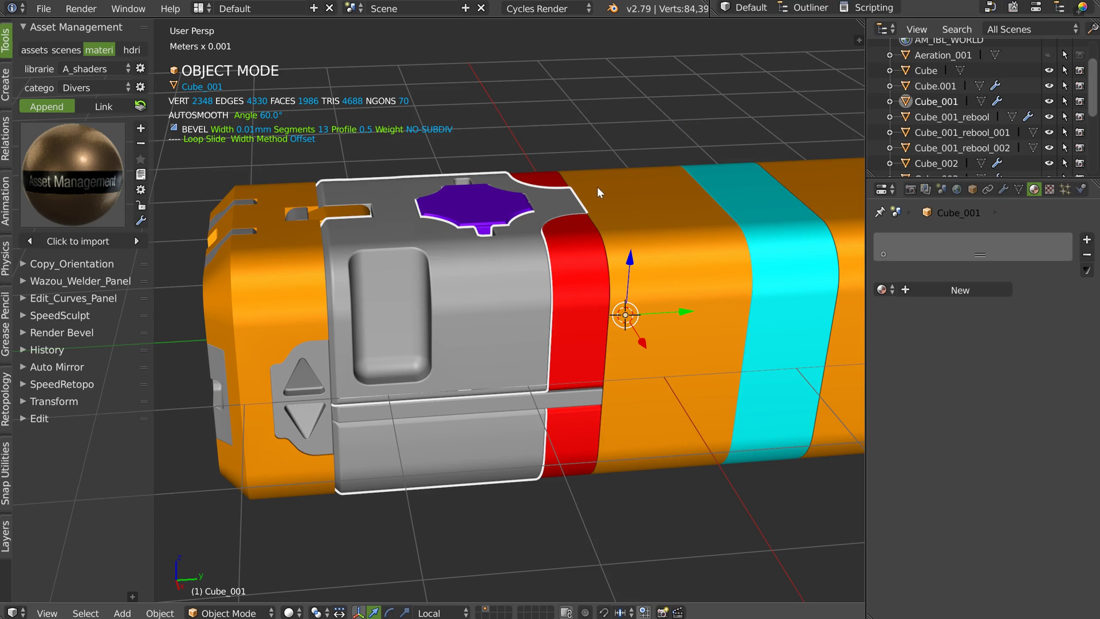
Apply the Cooper_gray material from the A_shaders library, Divers category, to the section with the side recess
{"action": "key", "text": "ctrl+alt+shift+a"}
{"action": "left_click", "coordinate": [594, 299]}
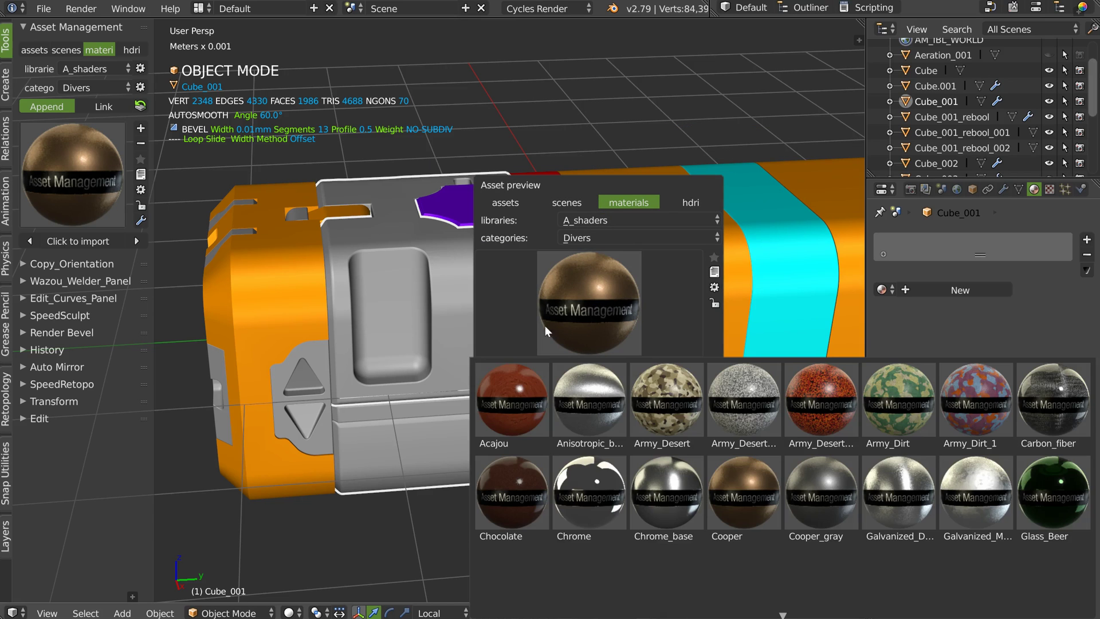
{"action": "left_click", "coordinate": [836, 495]}
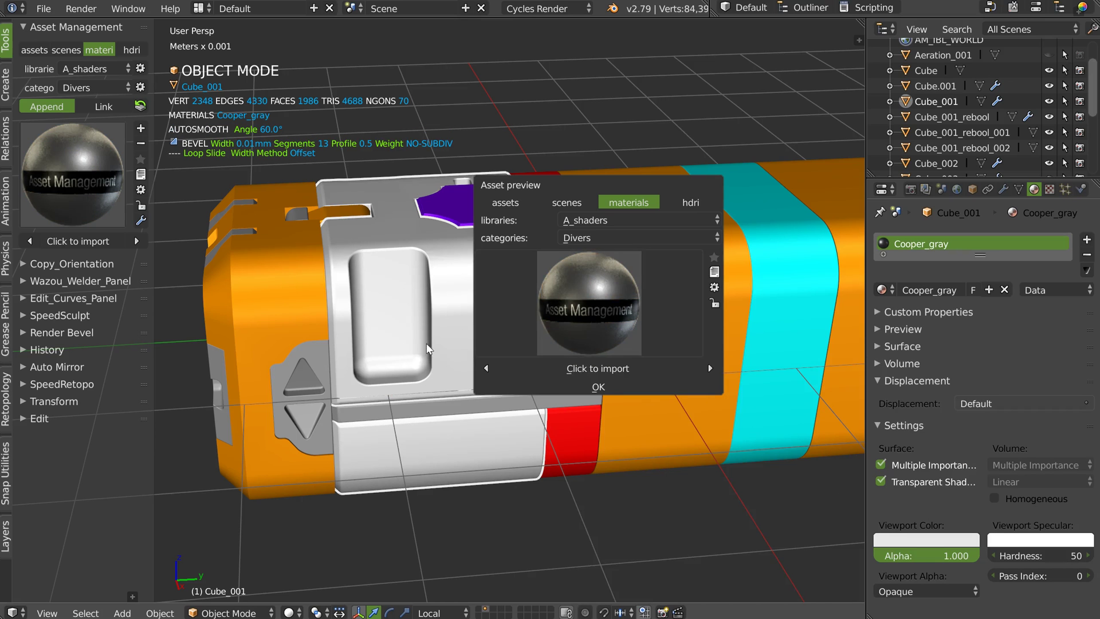
Switch the viewport to rendered shading to preview the materials
{"action": "key", "text": "z"}
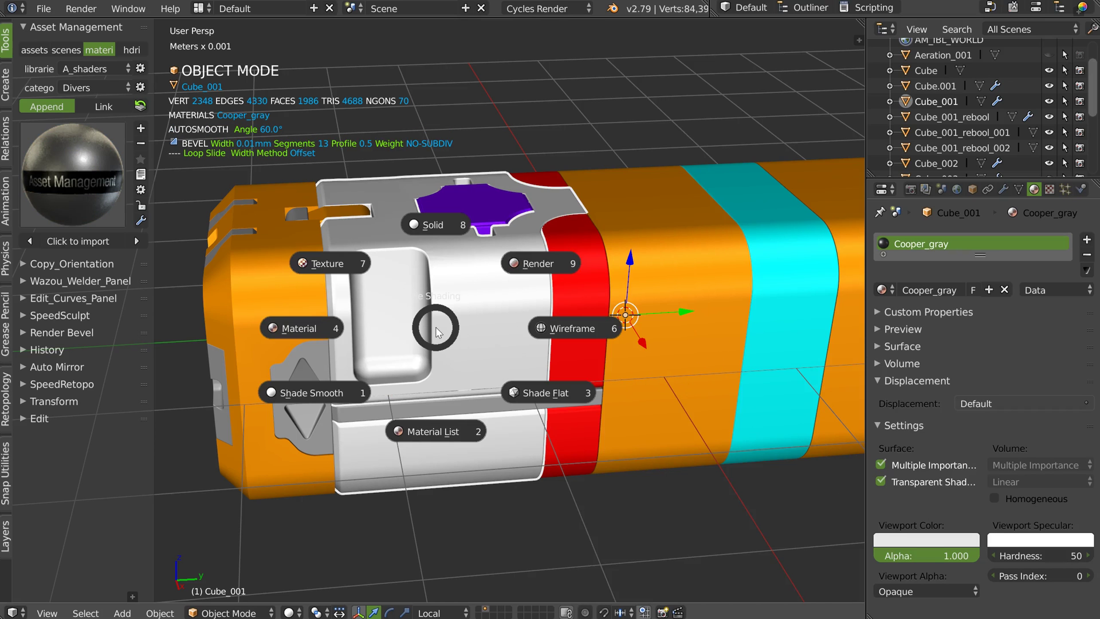
{"action": "left_click", "coordinate": [512, 263]}
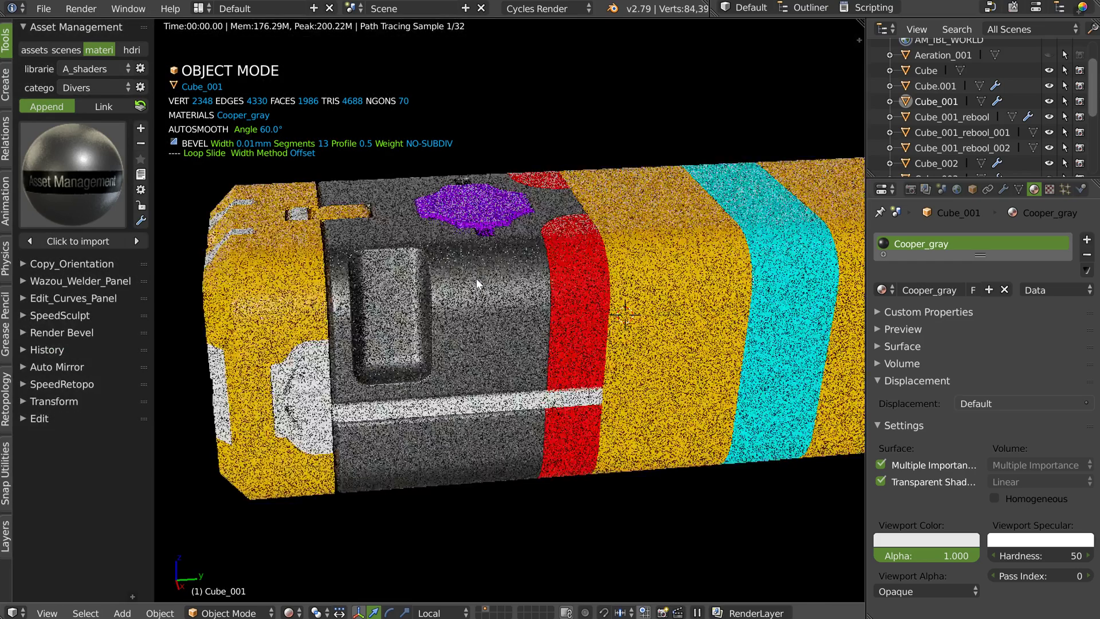
{"action": "middle_click_drag", "start_coordinate": [475, 277], "coordinate": [500, 292]}
Select the orange main body and apply the Skratched_Metal_White material from the A_shaders library, Divers category
{"action": "right_click", "coordinate": [354, 356]}
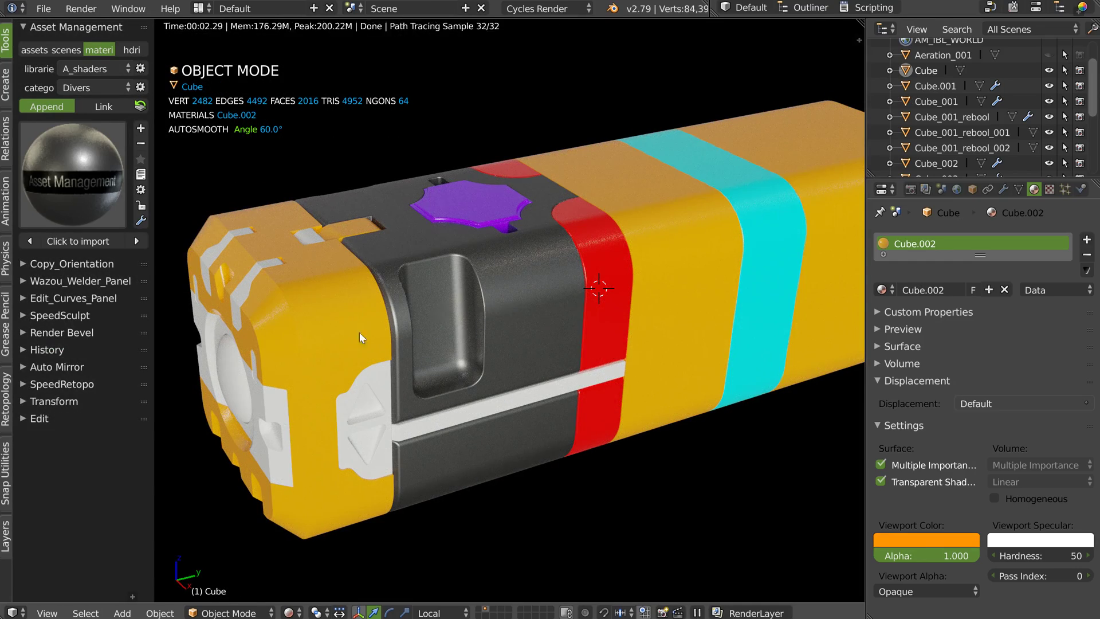
{"action": "right_click", "coordinate": [294, 335]}
{"action": "right_click", "coordinate": [309, 330]}
{"action": "key", "text": "alt+q"}
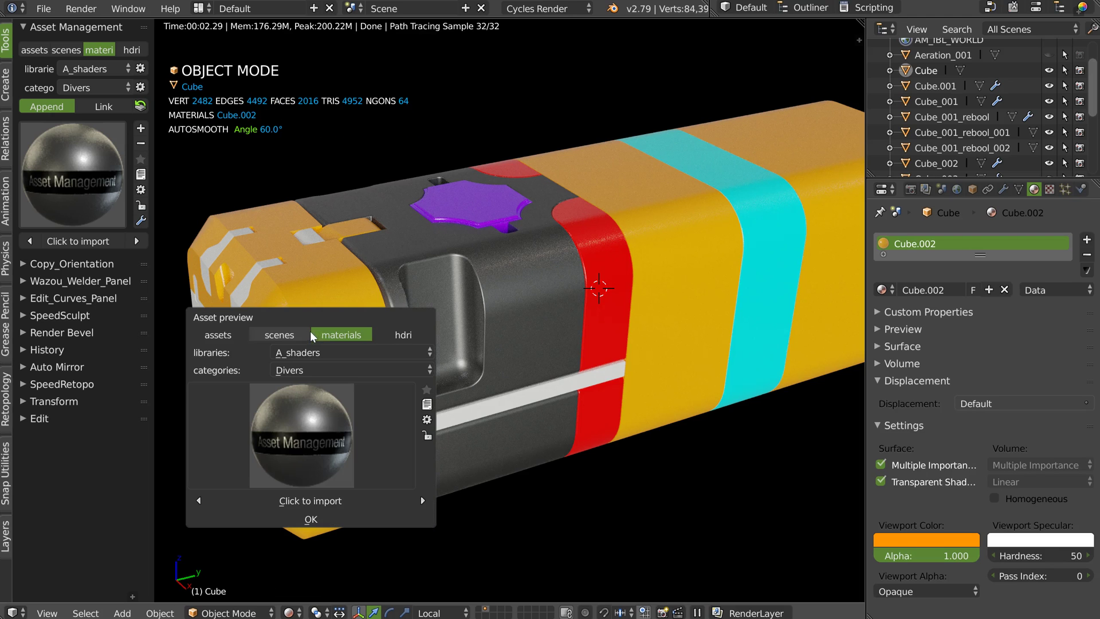
{"action": "left_click", "coordinate": [315, 449]}
{"action": "left_click", "coordinate": [326, 435]}
{"action": "left_click", "coordinate": [328, 434]}
{"action": "left_click", "coordinate": [468, 327]}
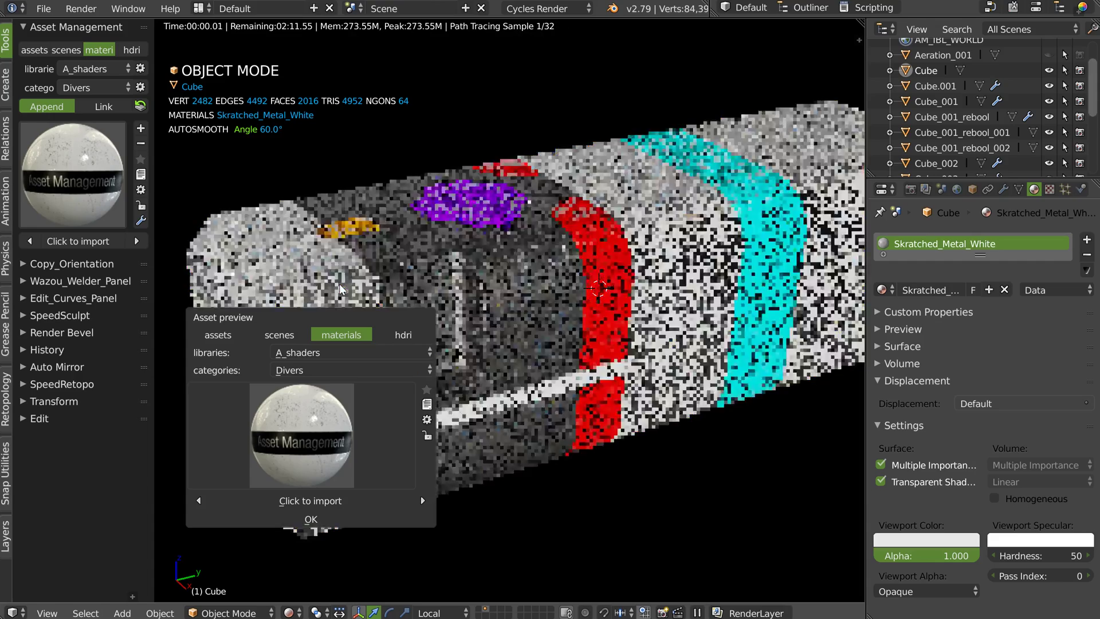
{"action": "left_click", "coordinate": [620, 249]}
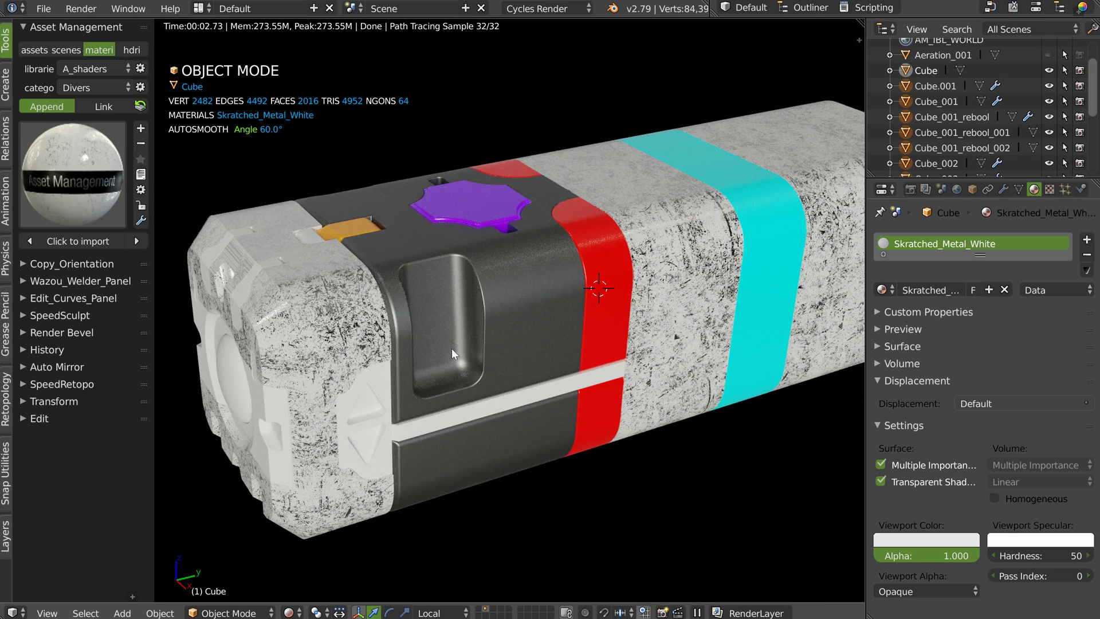
Return the viewport to solid shading and open the random material options for the selected parts
{"action": "key", "text": "shift+z"}
{"action": "middle_click_drag", "start_coordinate": [508, 253], "coordinate": [523, 251], "text": "shift"}
{"action": "key", "text": "shift+space"}
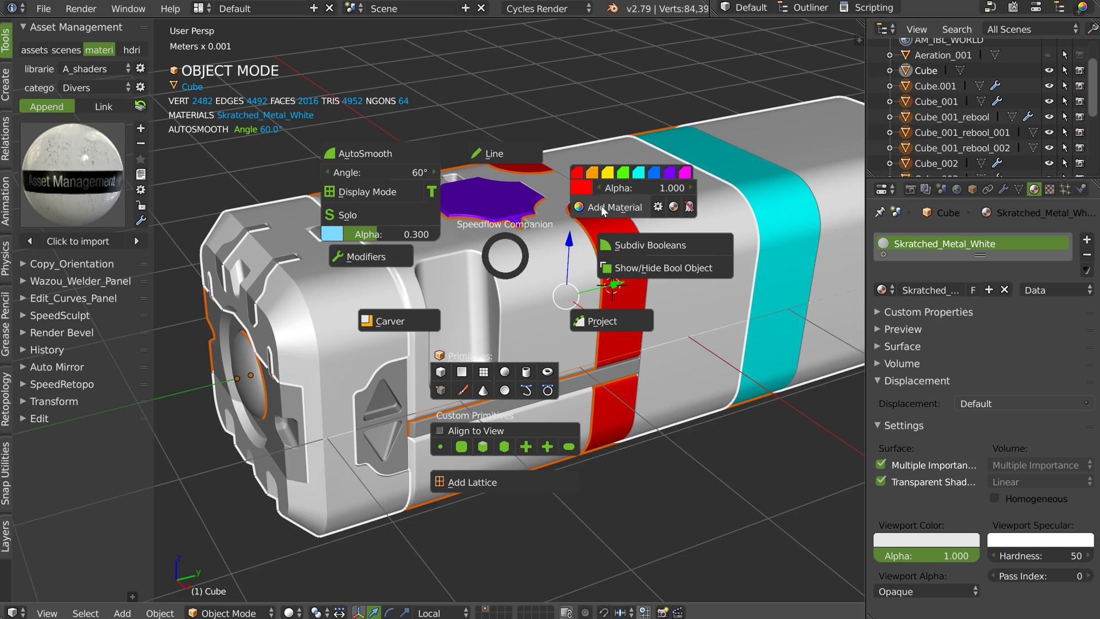
{"action": "left_click", "coordinate": [658, 208]}
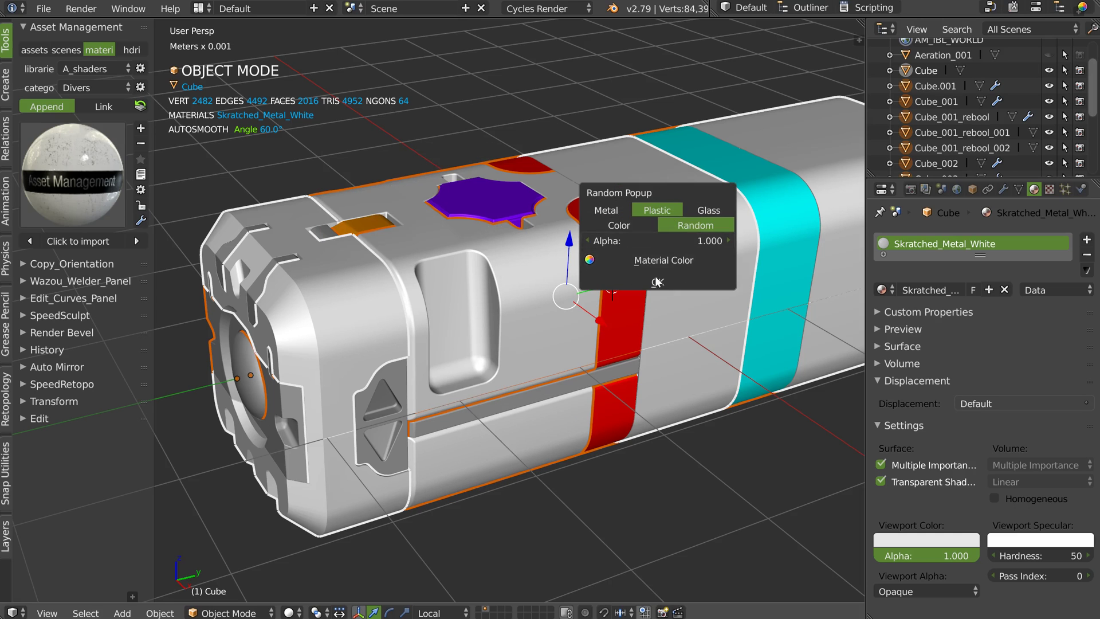
{"action": "left_click", "coordinate": [604, 209]}
{"action": "key", "text": "space"}
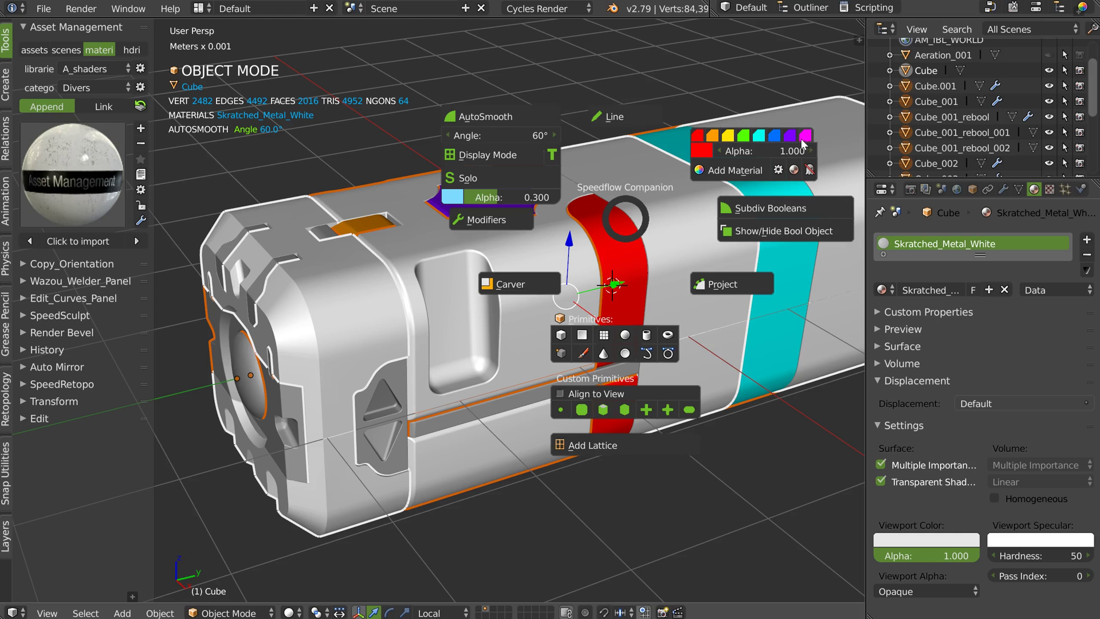
{"action": "left_click", "coordinate": [779, 169]}
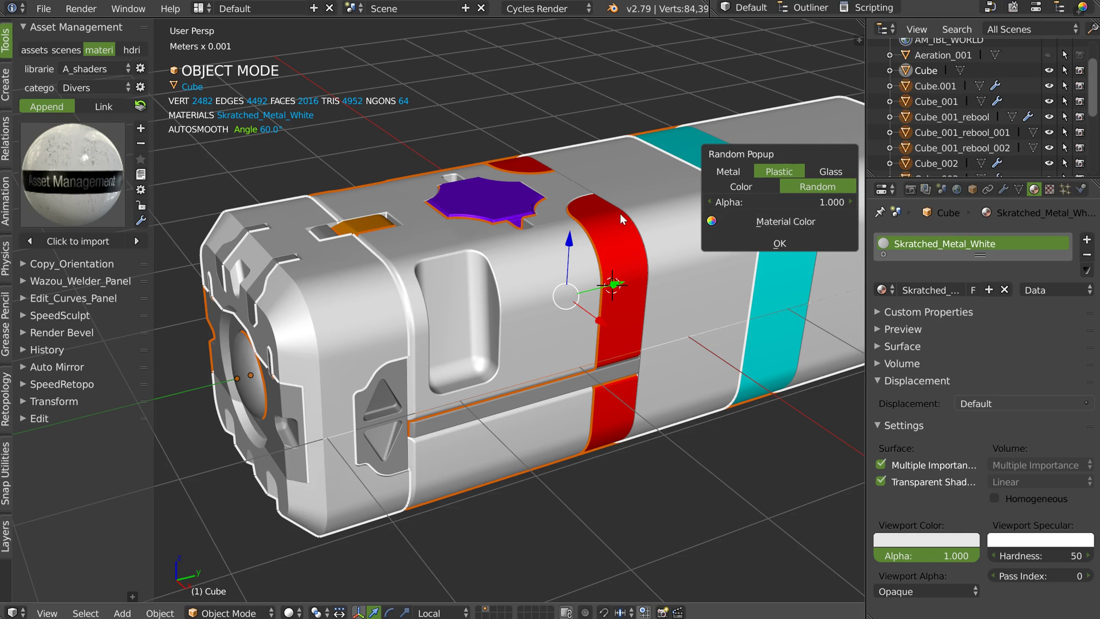
{"action": "key", "text": "shift+space"}
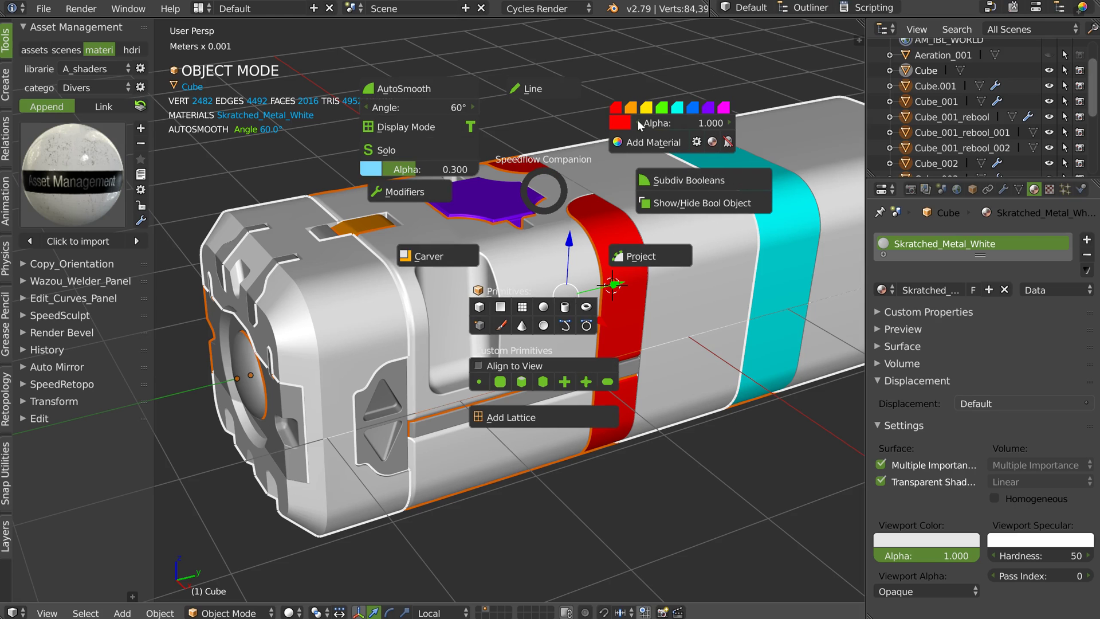